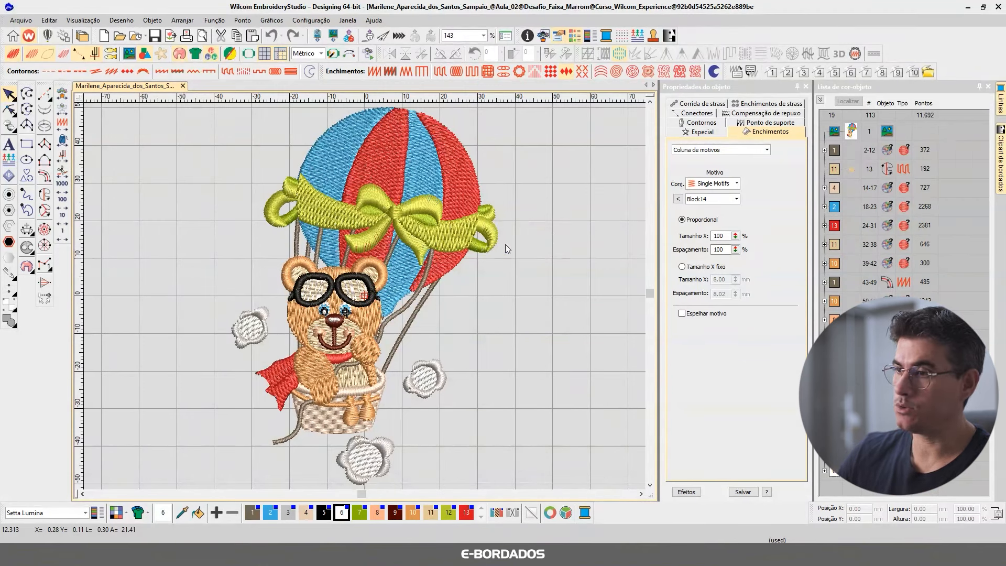
# Play the stitch-out simulation of the whole balloon bear design at increasing speed, up to 22260 s/m, and return to the full design
pyautogui.hotkey('ctrl', 'r')
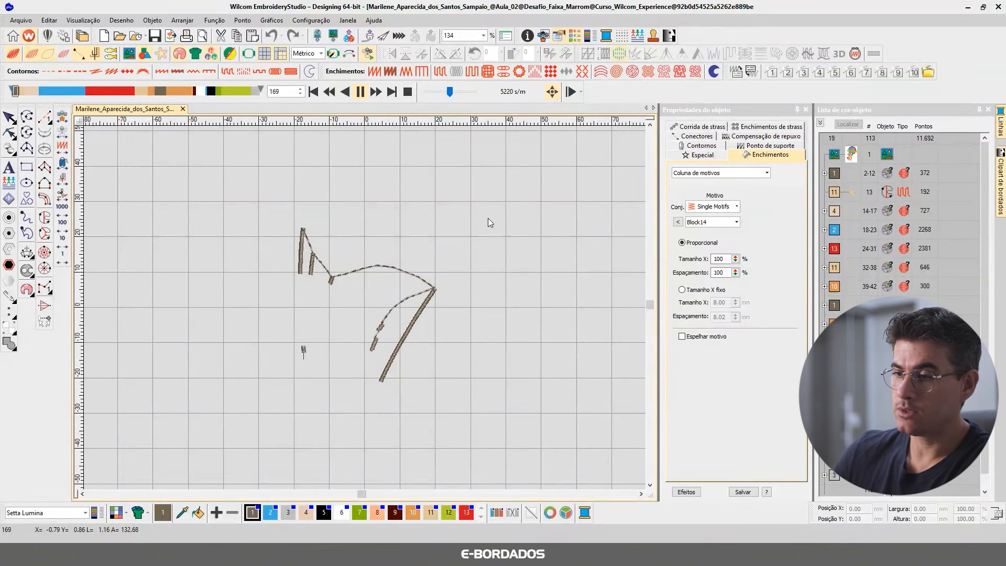
pyautogui.moveTo(450, 95); pyautogui.dragTo(456, 95)
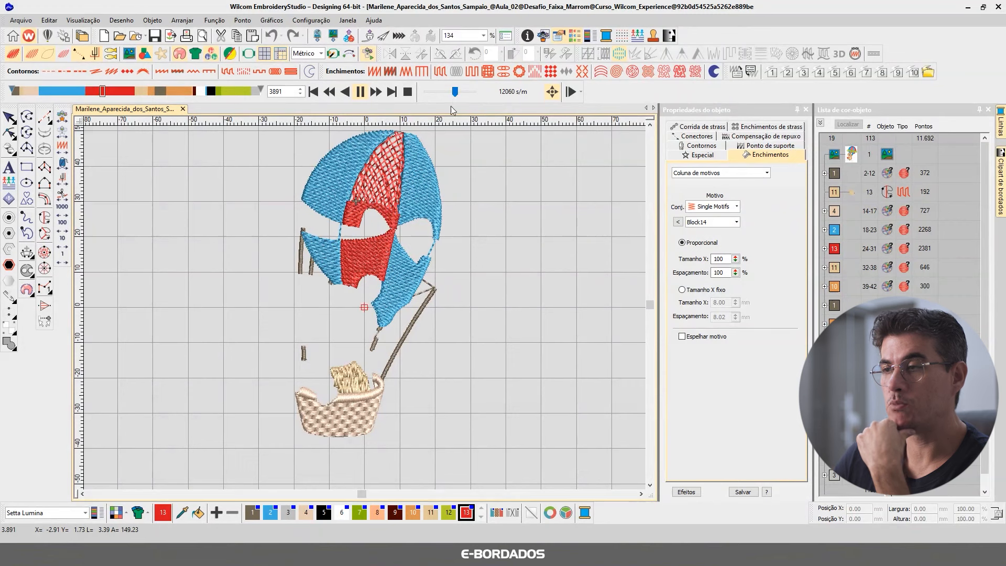
pyautogui.moveTo(454, 94); pyautogui.dragTo(458, 94)
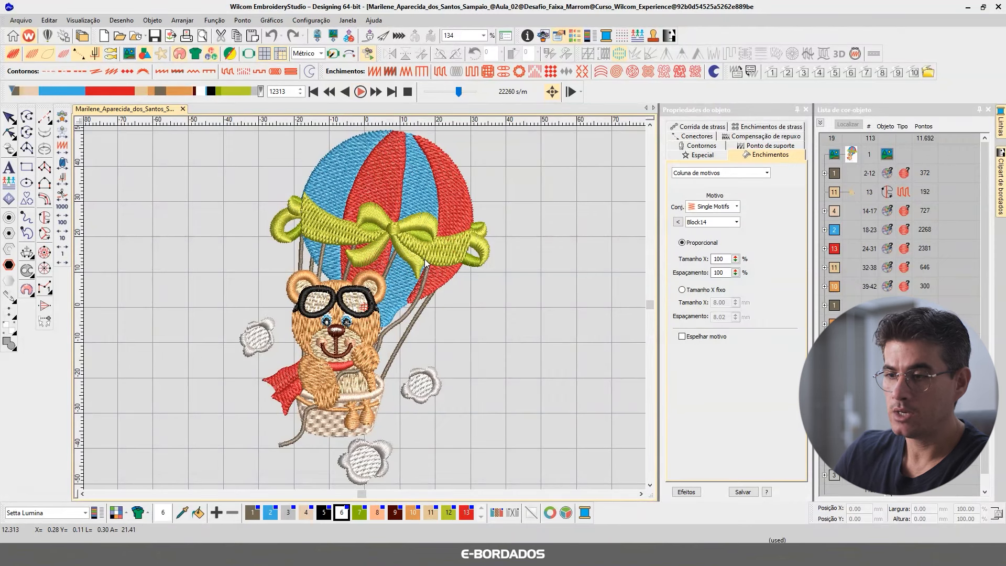
pyautogui.click(11, 117)
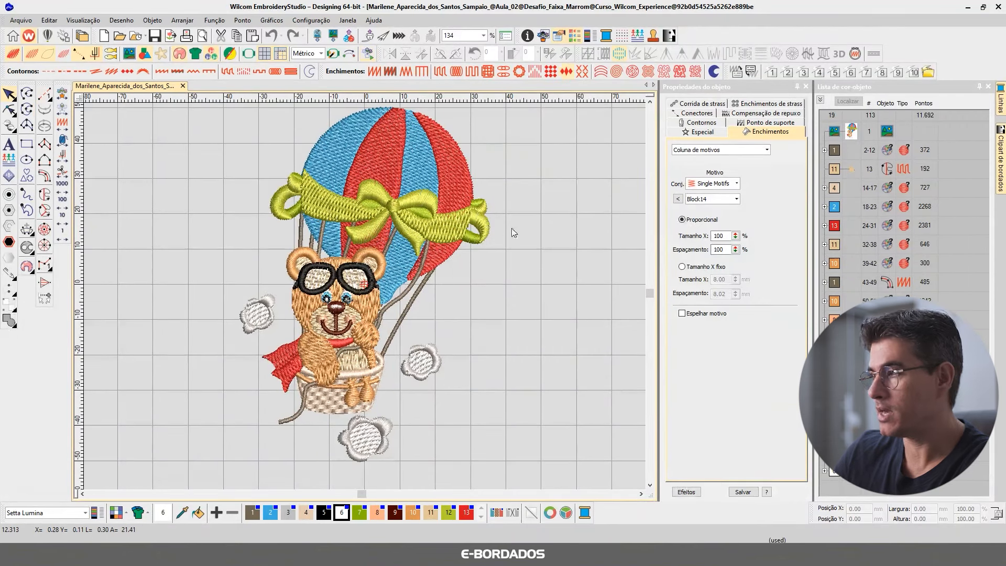
pyautogui.scroll(1, 608, 202)
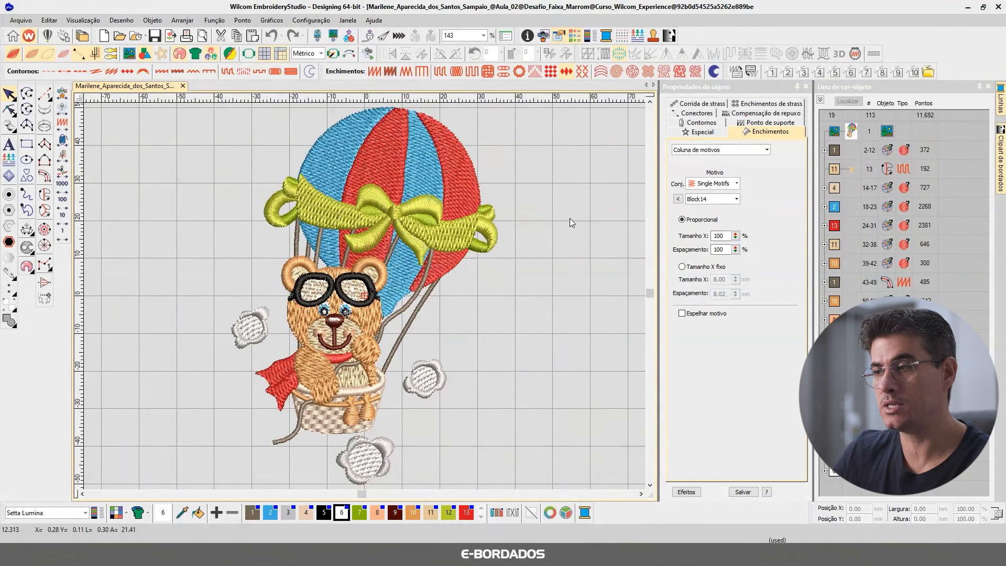
# Isolate the colour 10 block of objects 39-42 together with the following colour 1 and colour 10 blocks, hiding everything else
pyautogui.click(890, 263)
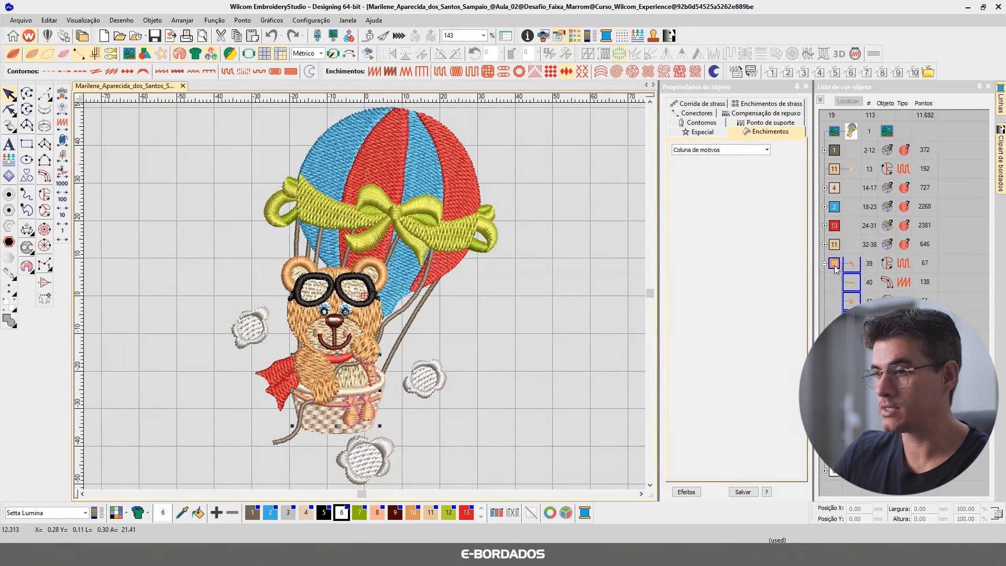
pyautogui.click(849, 101)
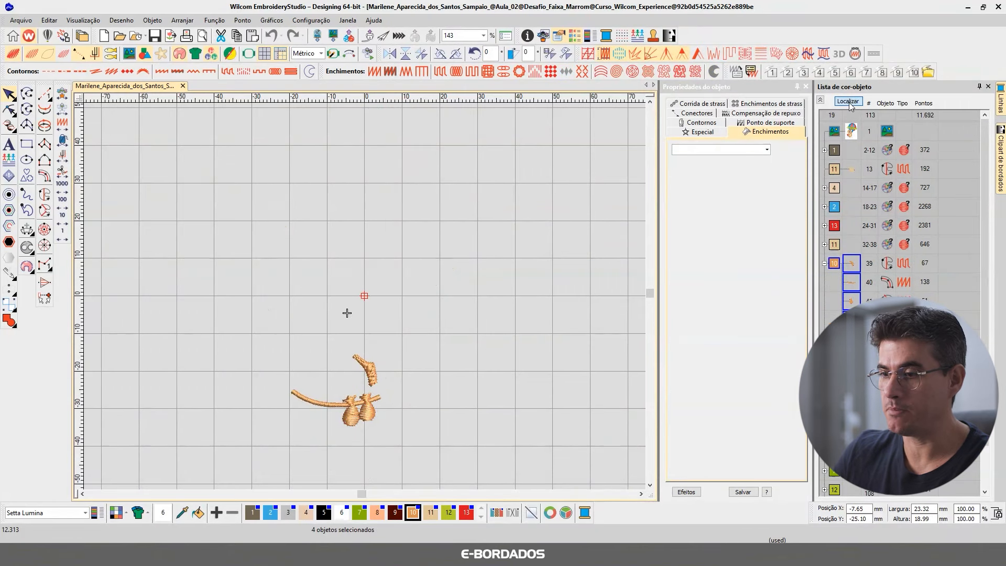
pyautogui.keyDown('ctrl'); pyautogui.click(834, 339); pyautogui.keyUp('ctrl')
pyautogui.keyDown('ctrl'); pyautogui.click(836, 473); pyautogui.keyUp('ctrl')
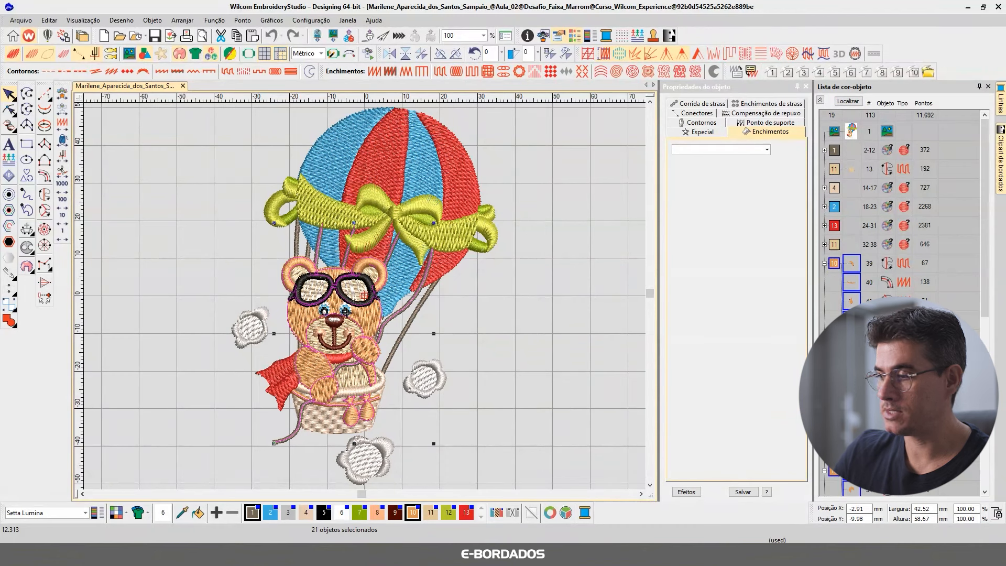
pyautogui.hotkey('shift', 's')
pyautogui.scroll(1, 554, 318)
pyautogui.press('Escape')
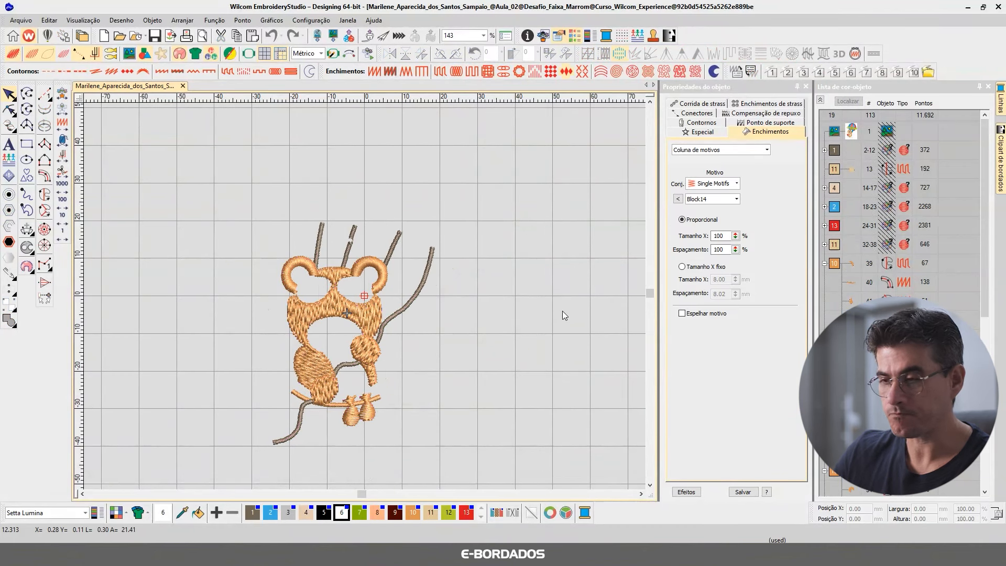
# Collapse the colour list and locate the isolated blocks one by one: colour 10 (39-42), colour 1 (43-49) and the second colour 10
pyautogui.click(820, 99)
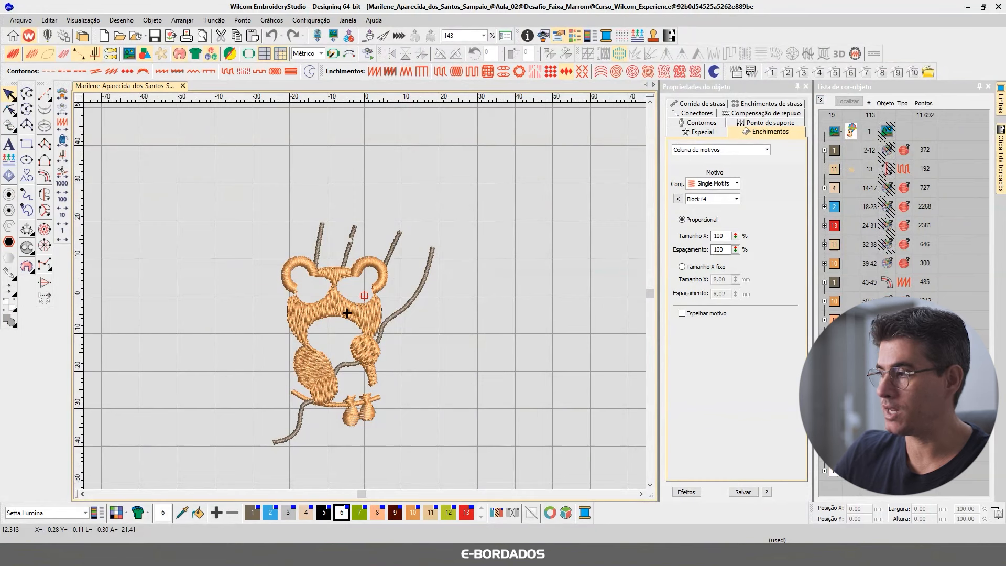
pyautogui.click(834, 263)
pyautogui.click(846, 102)
pyautogui.click(846, 101)
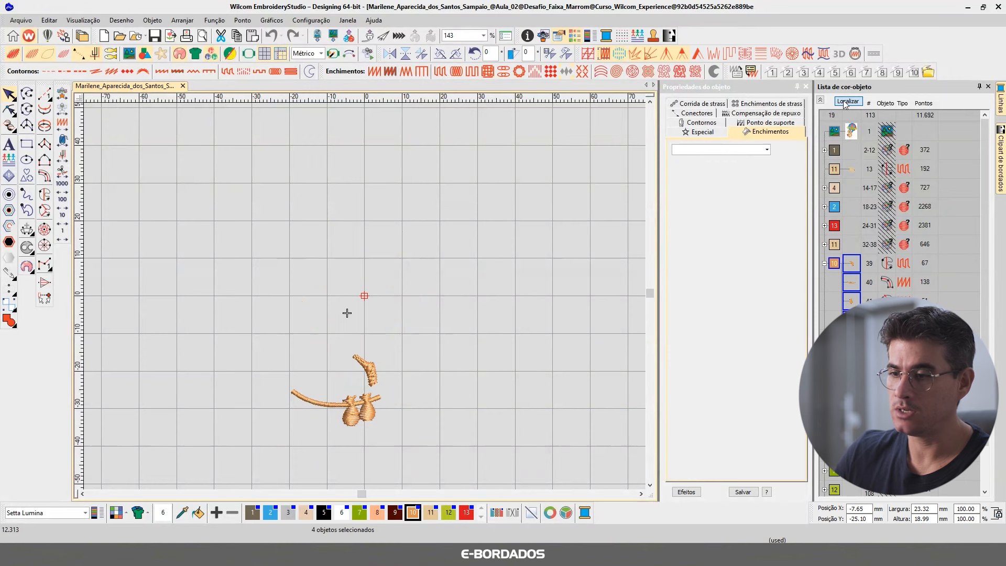
pyautogui.click(851, 153)
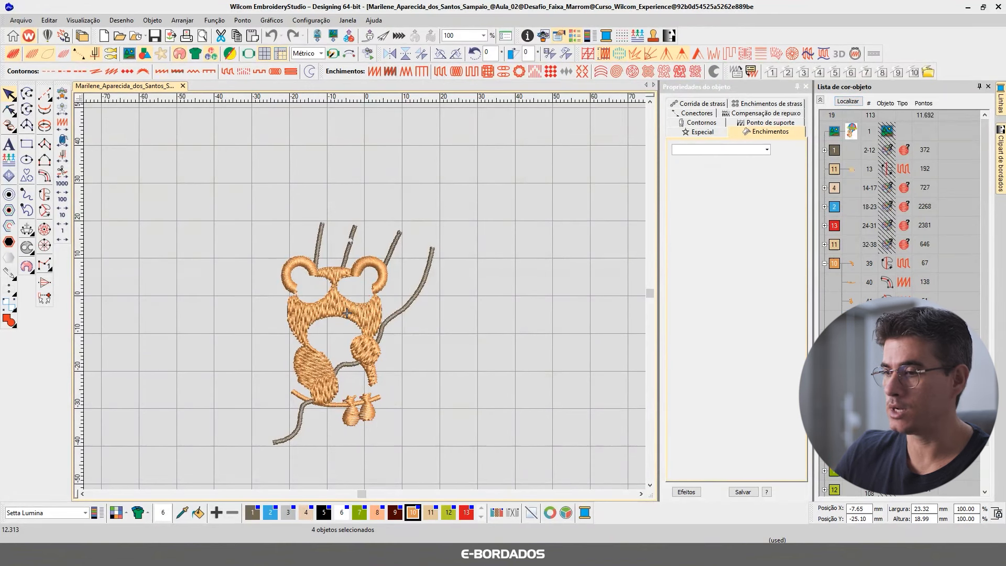
pyautogui.click(847, 102)
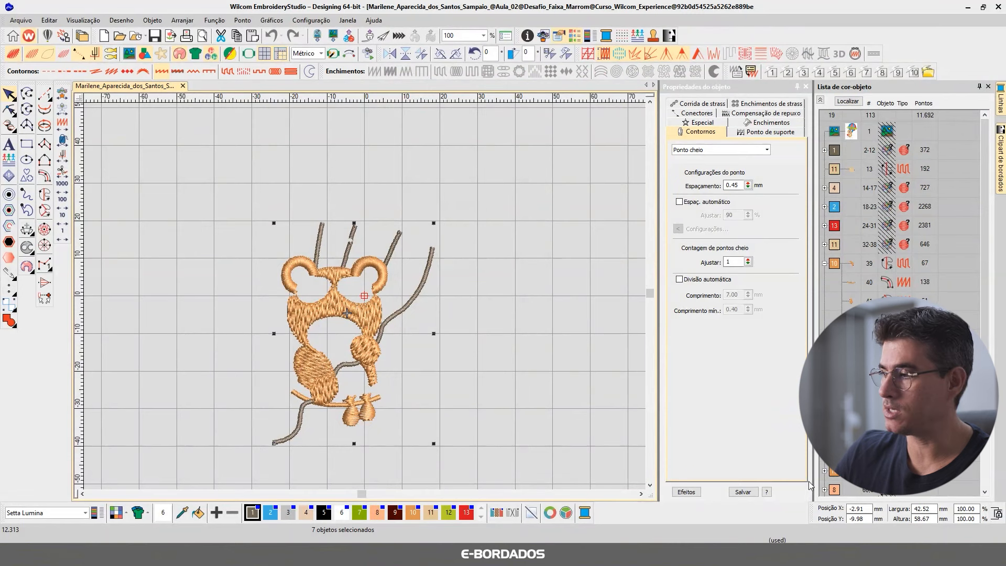
pyautogui.click(834, 472)
pyautogui.click(847, 102)
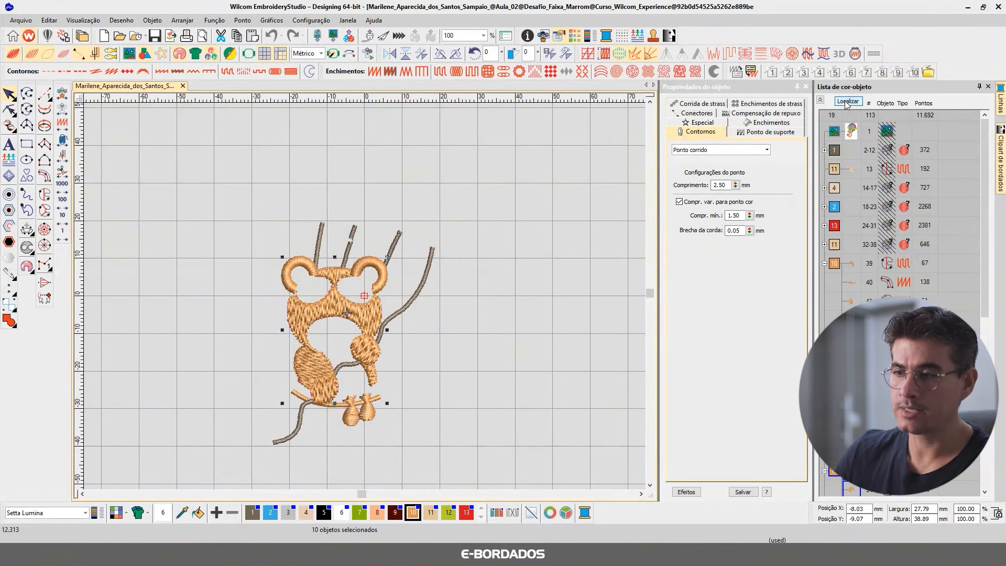
# Examine where the bear's ears and forehead meet the ropes in the isolated blocks, and deselect the objects
pyautogui.scroll(6, 393, 257)
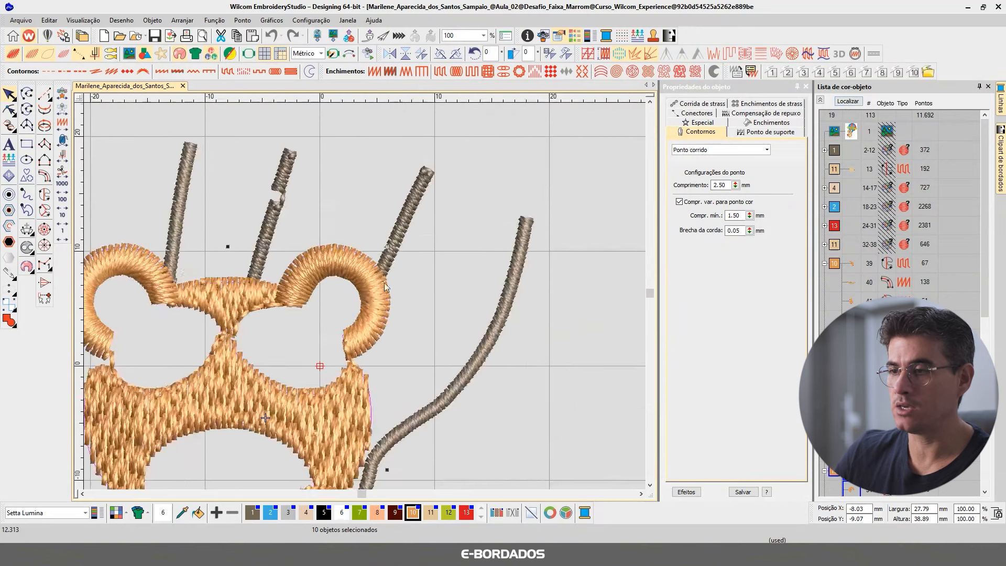
pyautogui.scroll(-1, 364, 297)
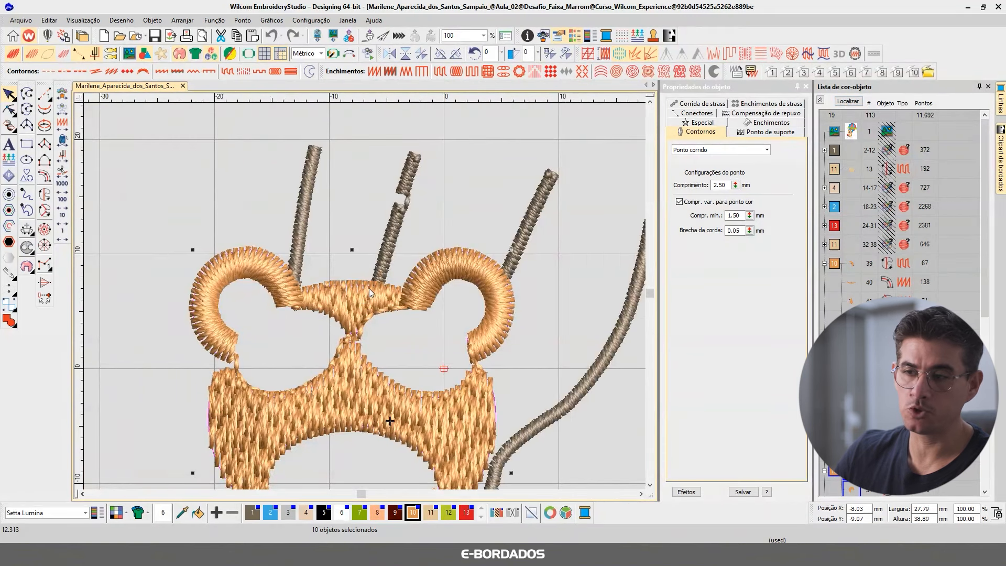
pyautogui.scroll(-4, 437, 289)
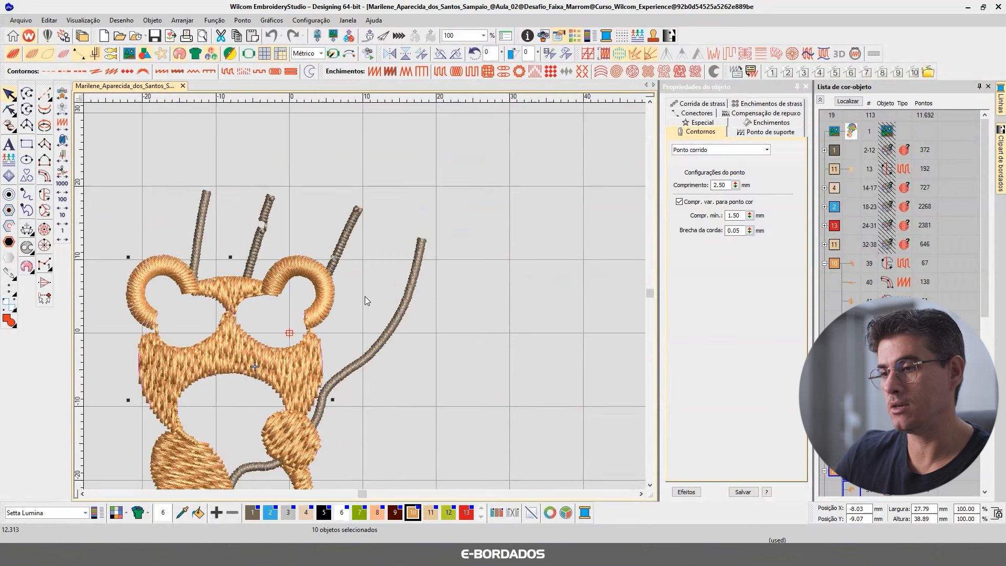
pyautogui.click(438, 290)
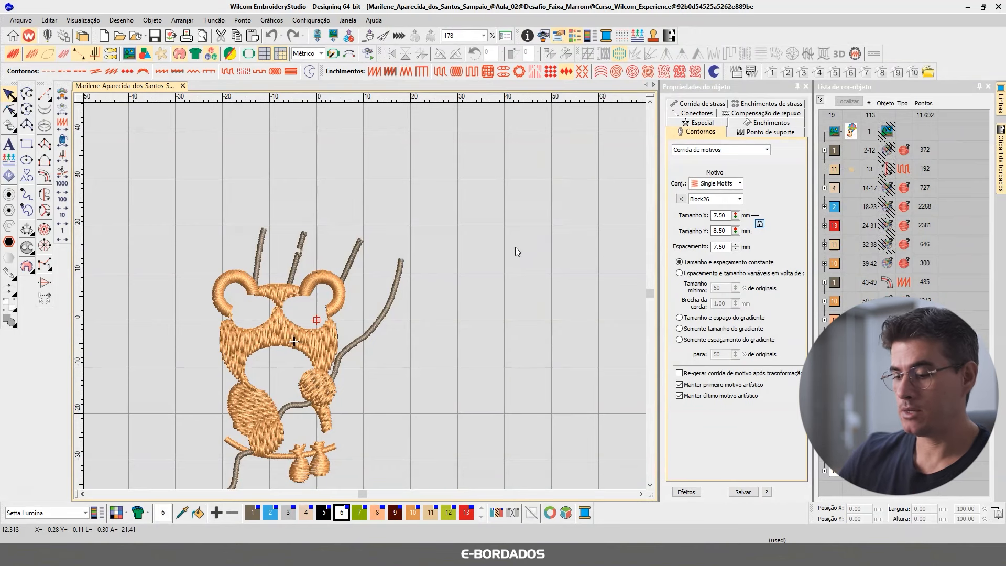
pyautogui.press('0')
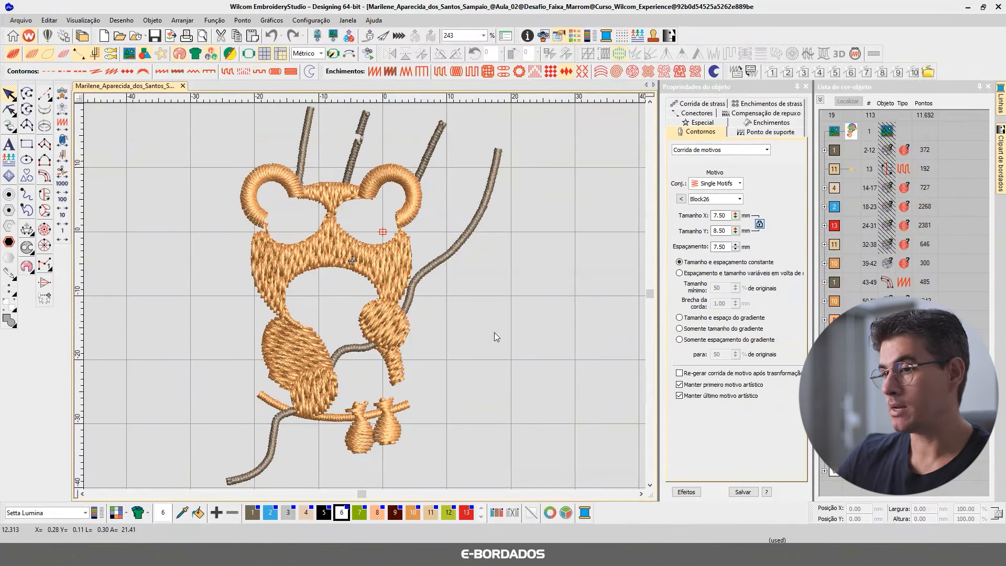
# Collapse the colour list again and show all objects of the design
pyautogui.click(294, 327)
pyautogui.click(577, 298)
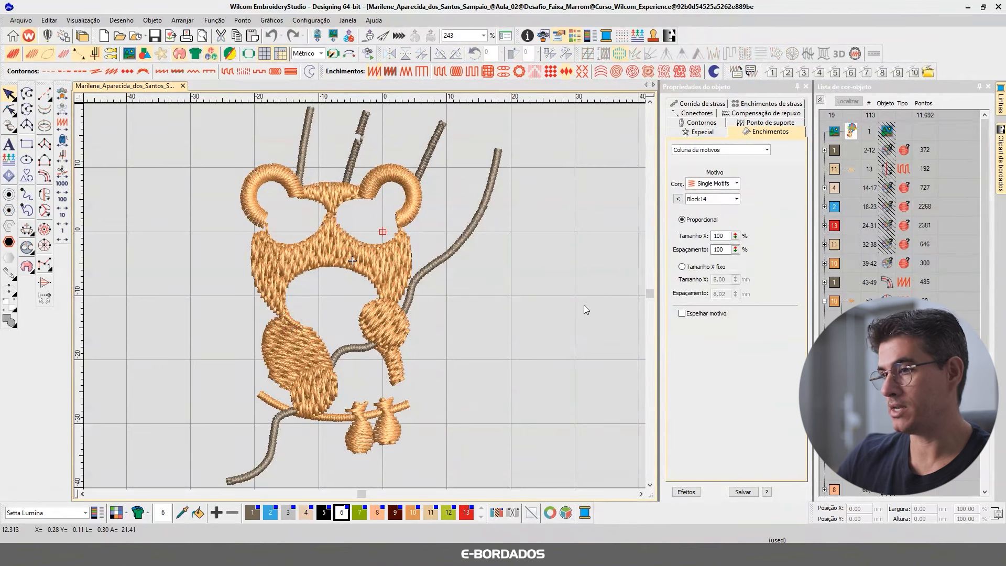
pyautogui.click(820, 100)
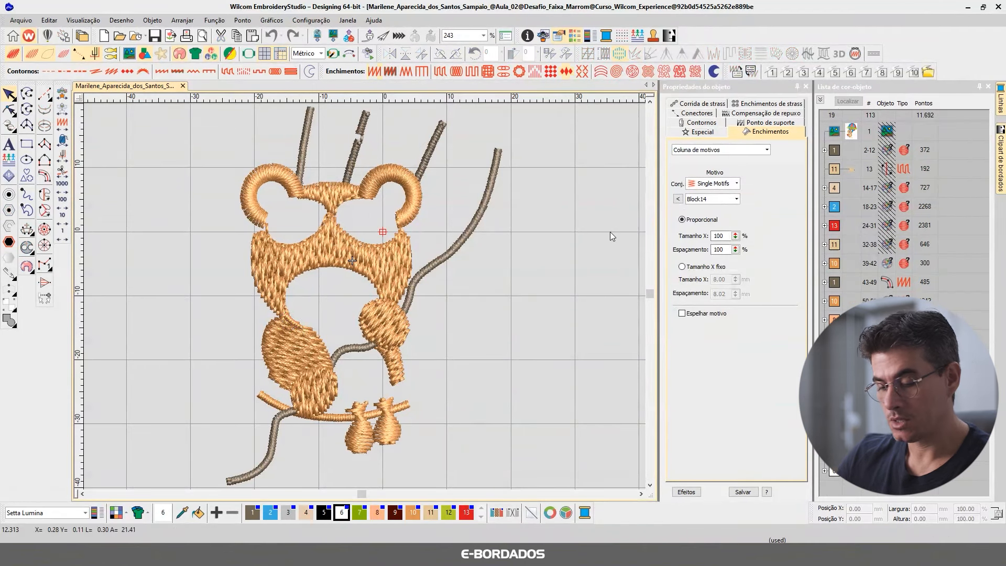
pyautogui.hotkey('shift', 's')
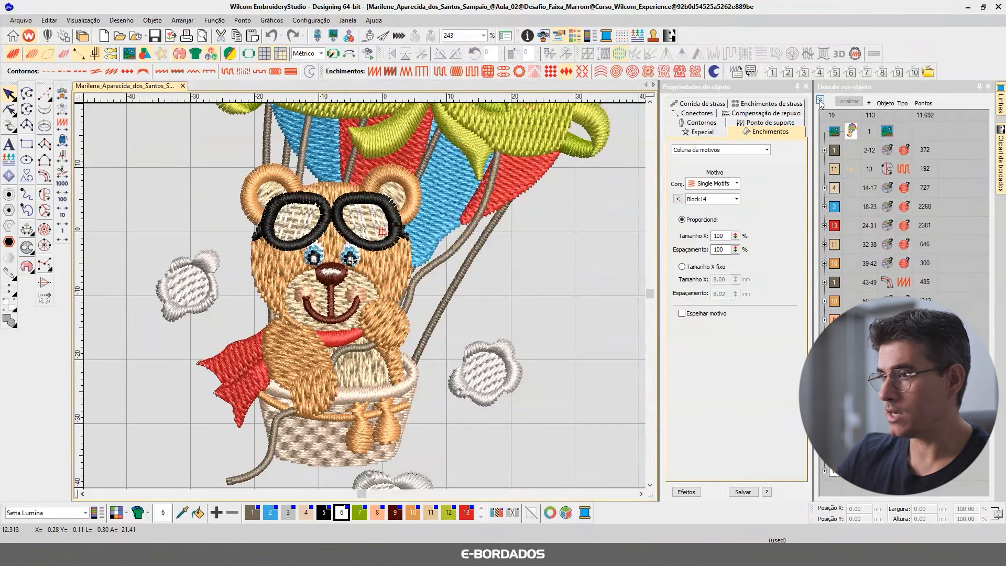
# Select the white reflection lines on one of the bear's goggle lenses and examine their stitching over the beige fill
pyautogui.scroll(5, 368, 240)
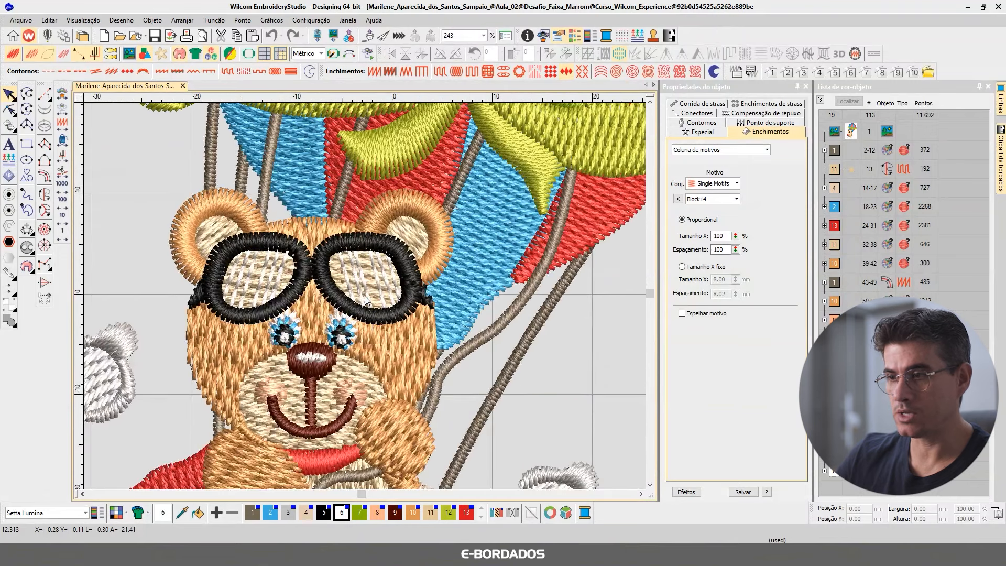
pyautogui.click(361, 298)
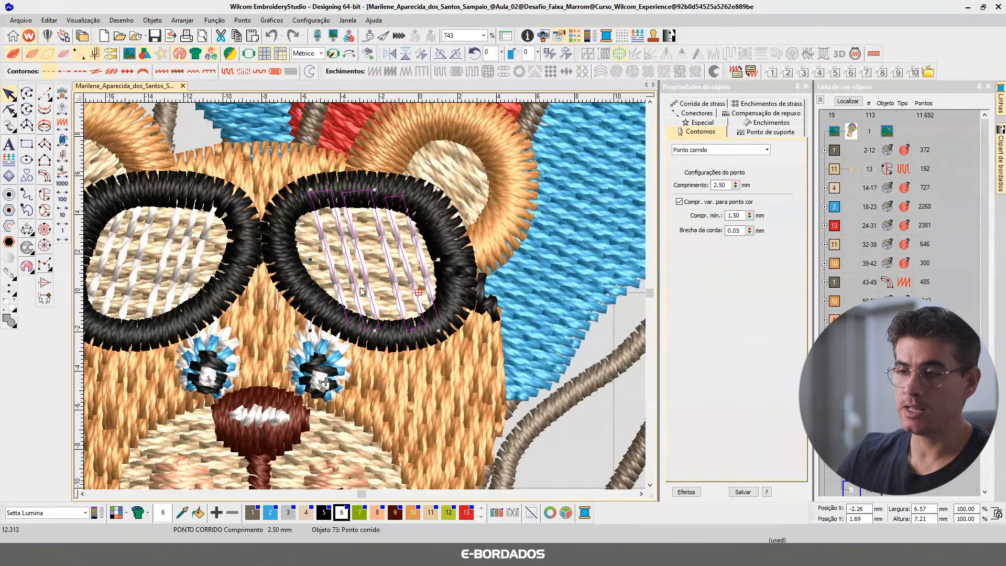
pyautogui.scroll(-1, 360, 292)
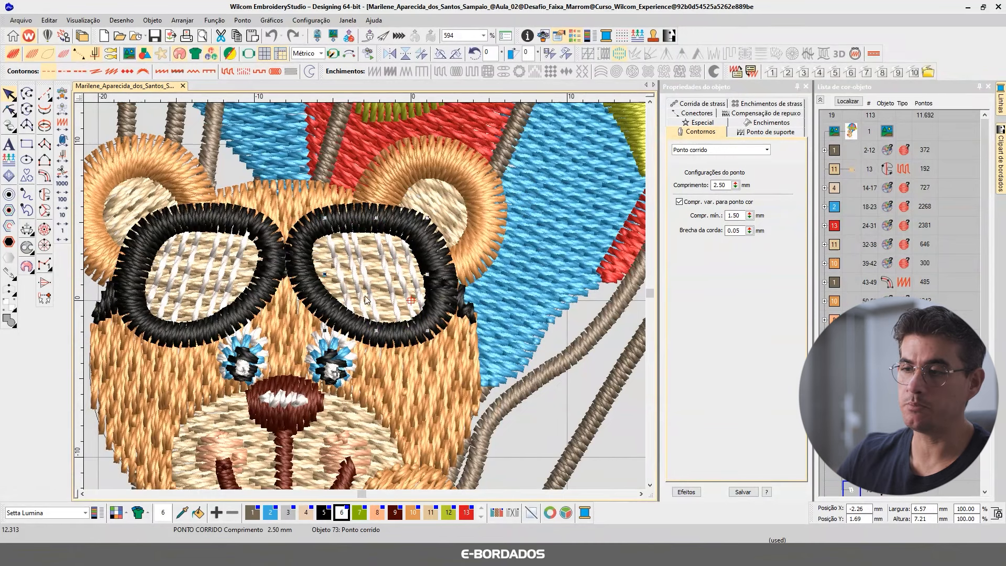
pyautogui.scroll(-2, 306, 292)
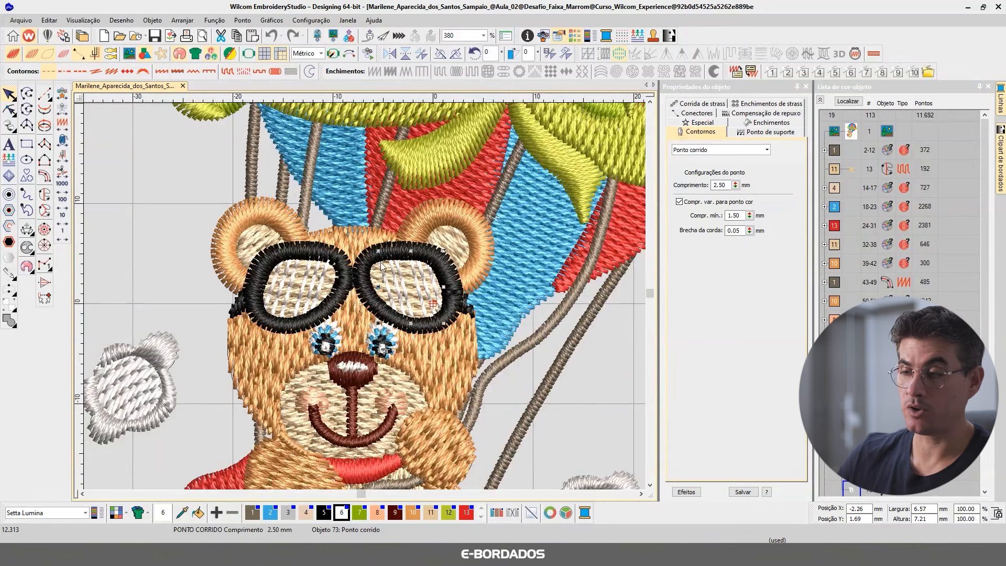
pyautogui.scroll(-5, 324, 289)
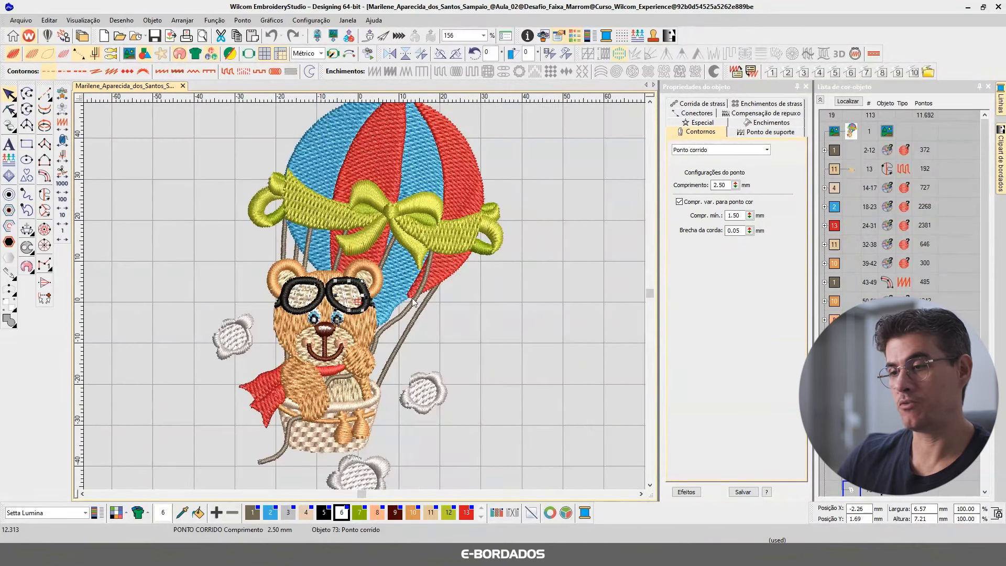
# Deselect the lens lines and switch to the Photos app to examine the pictures of the design stitched on fabric
pyautogui.click(544, 337)
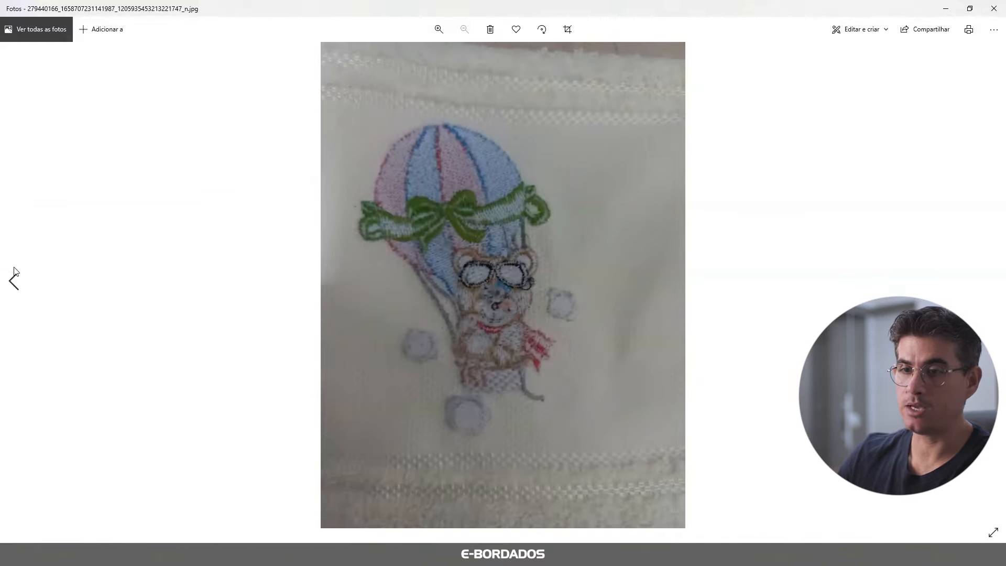
pyautogui.press('Left')
pyautogui.scroll(3, 464, 299)
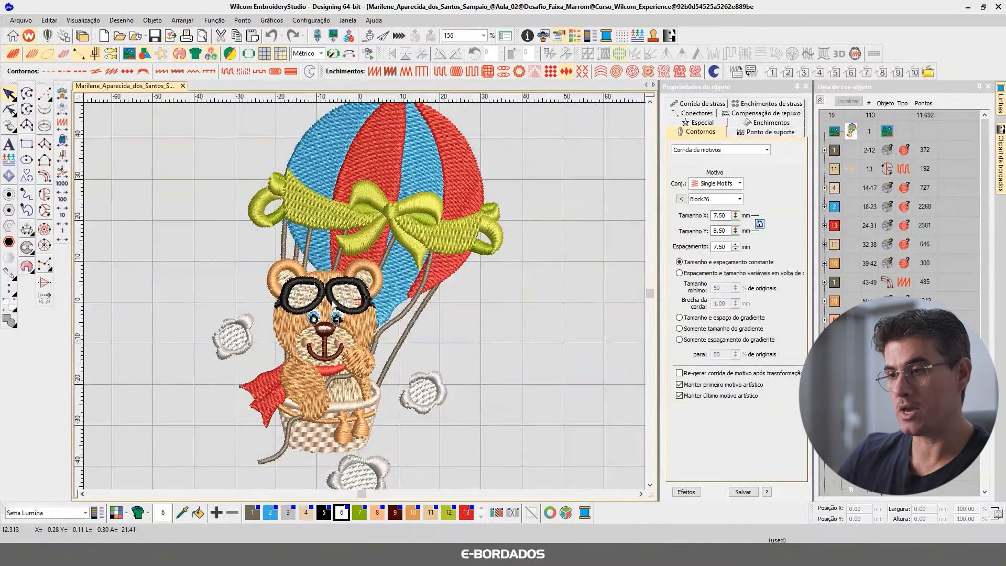
# Check the stitch settings of a goggle lens's beige fill and of the white lines on both lenses, and deselect them
pyautogui.scroll(2, 365, 296)
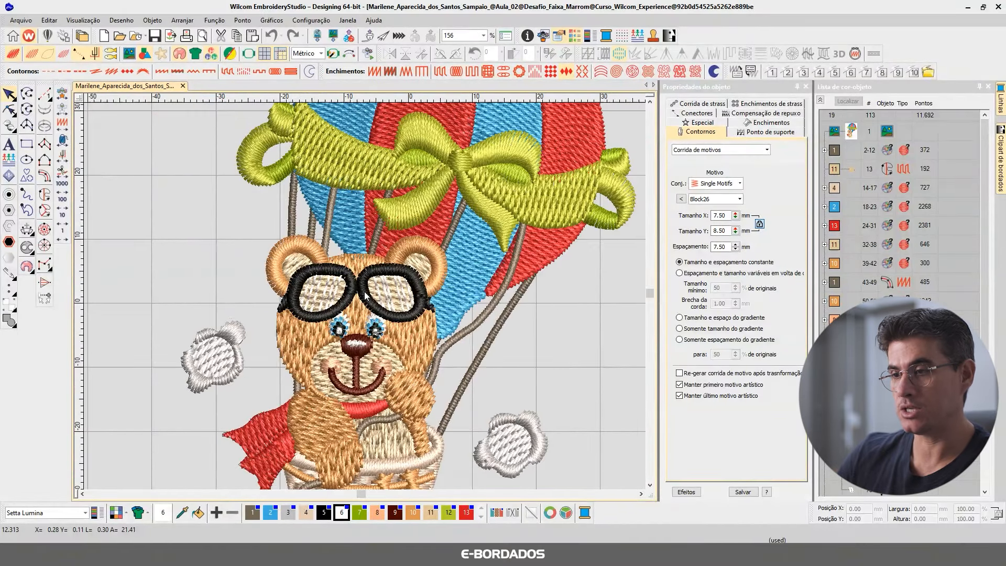
pyautogui.scroll(3, 365, 296)
pyautogui.click(359, 287)
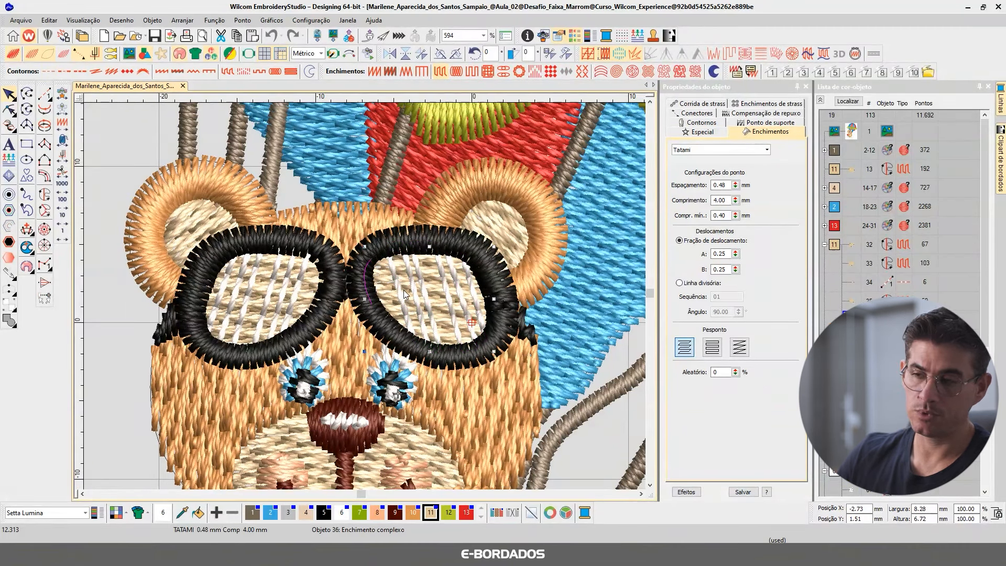
pyautogui.scroll(-1, 402, 293)
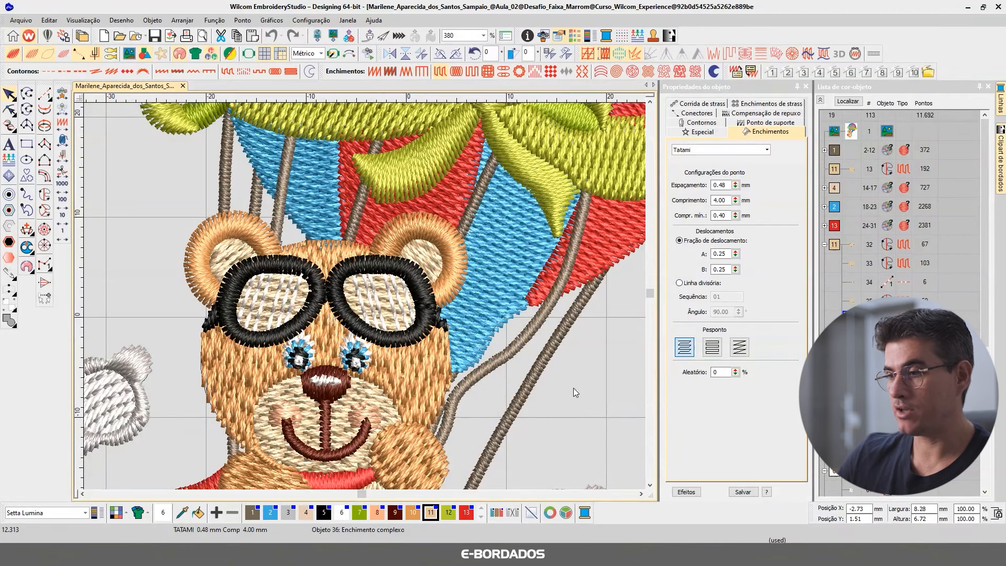
pyautogui.click(268, 302)
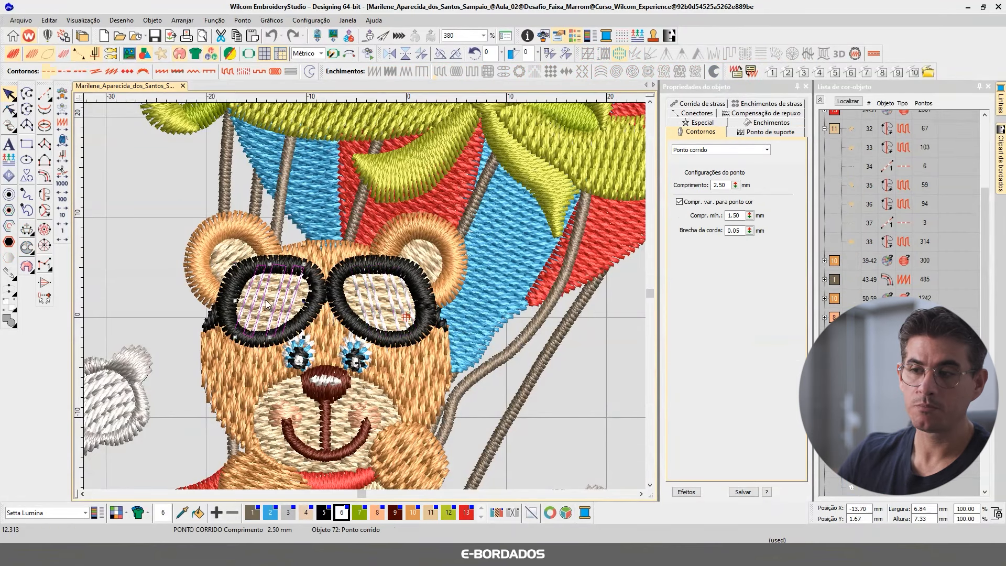
pyautogui.click(372, 310)
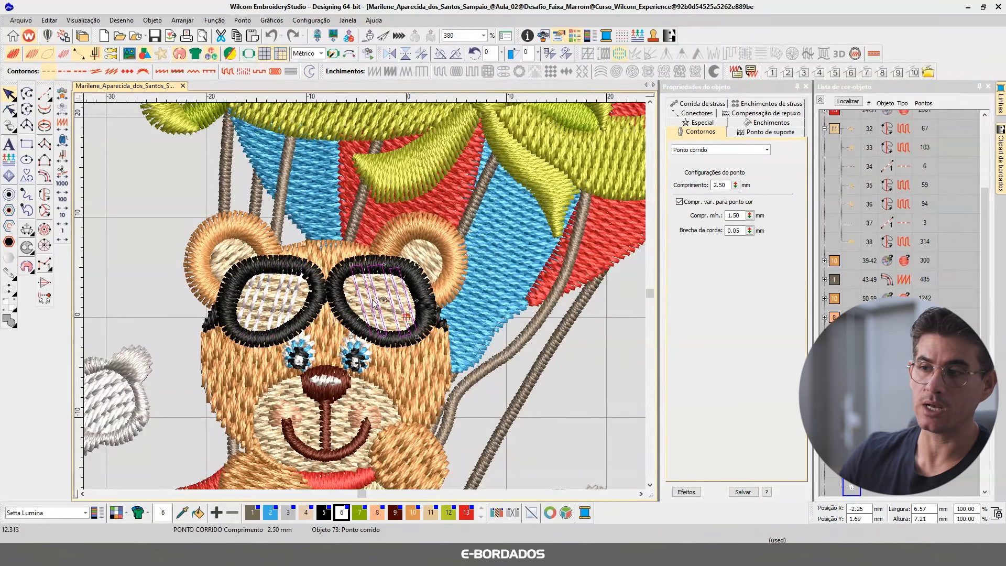
pyautogui.click(578, 411)
pyautogui.scroll(-4, 364, 296)
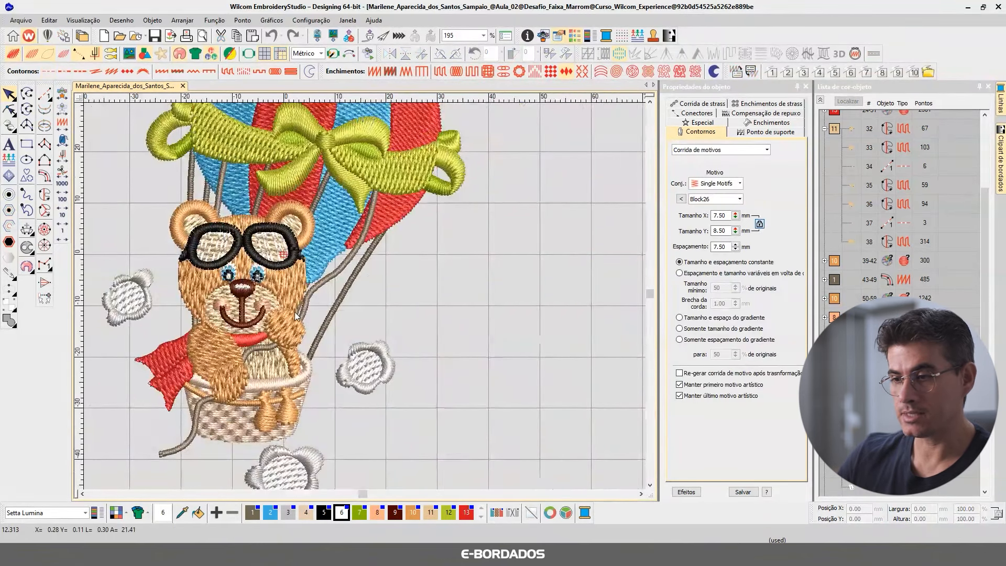
# Compare the Tatami fill settings of the bear's belly, face and raised paw, checking the face's offset fraction A and randomness
pyautogui.scroll(4, 369, 283)
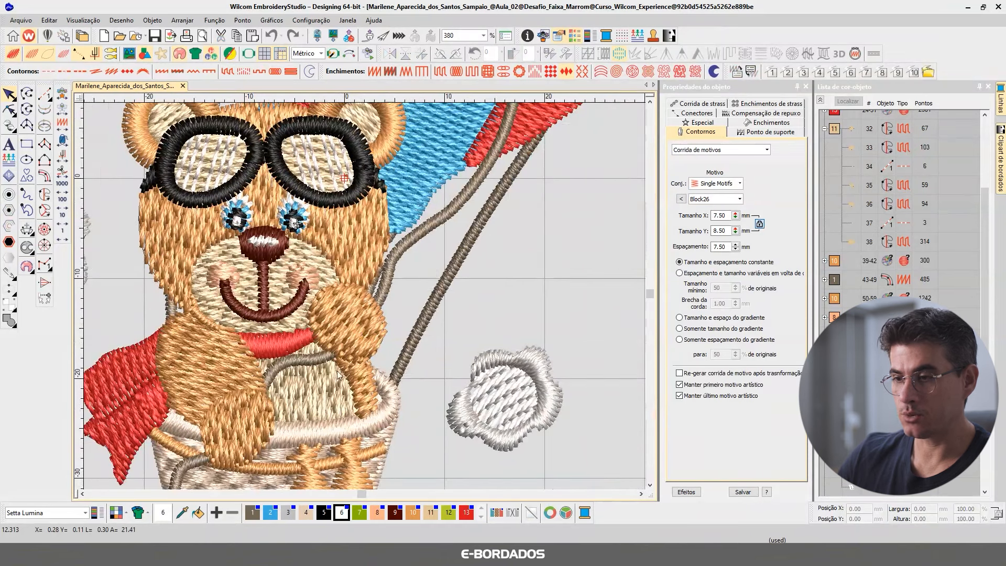
pyautogui.click(338, 375)
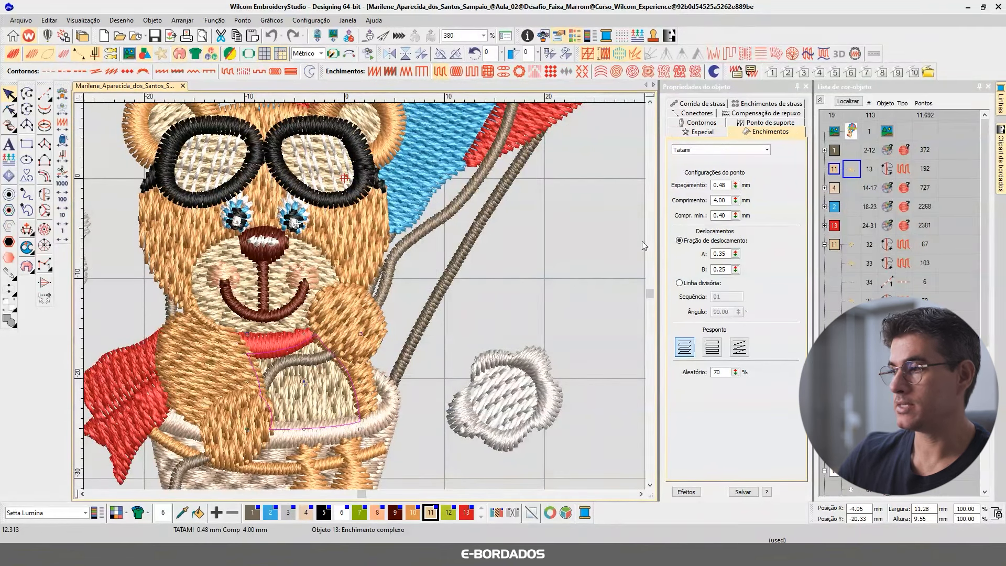
pyautogui.click(357, 241)
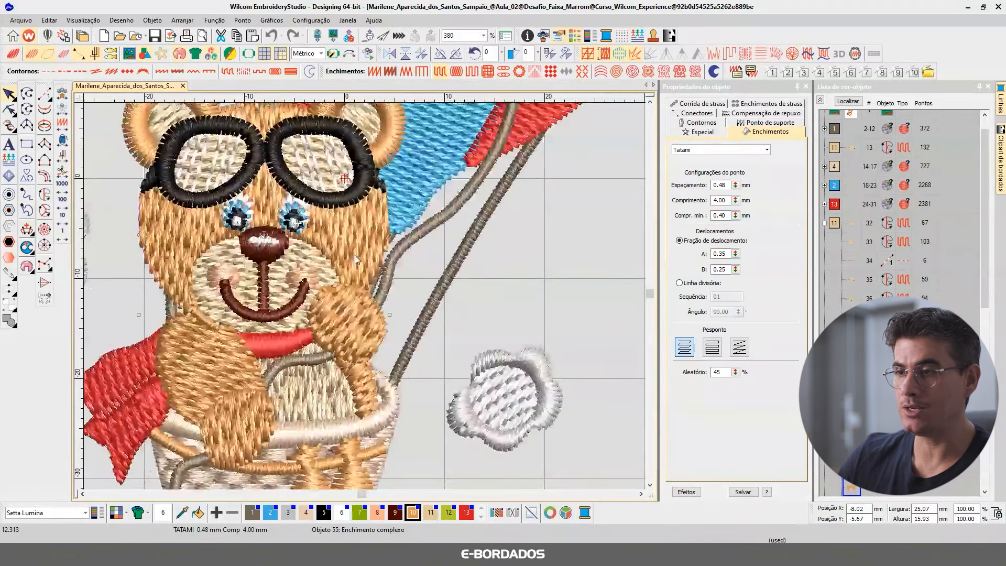
pyautogui.click(353, 309)
pyautogui.click(354, 222)
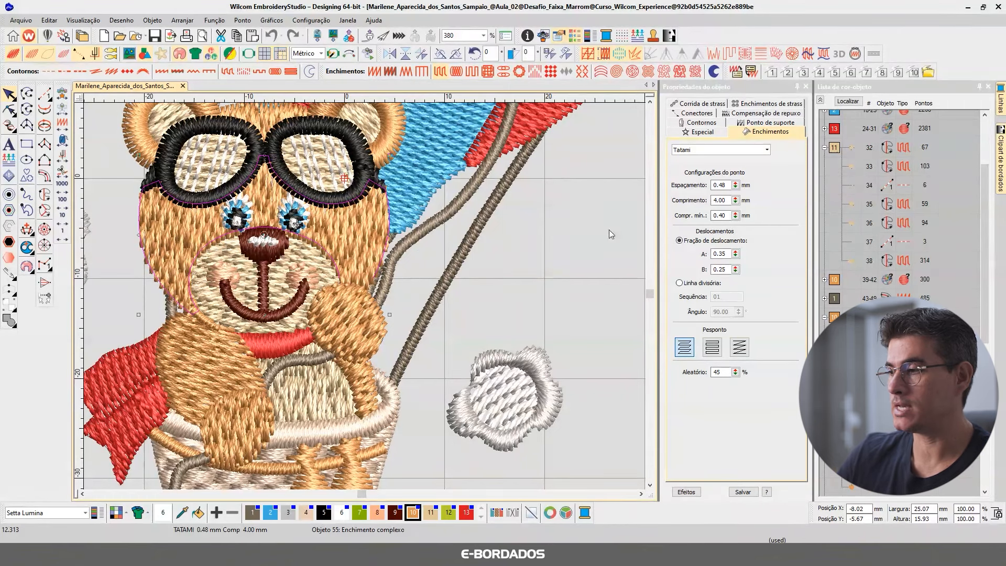
pyautogui.doubleClick(721, 254)
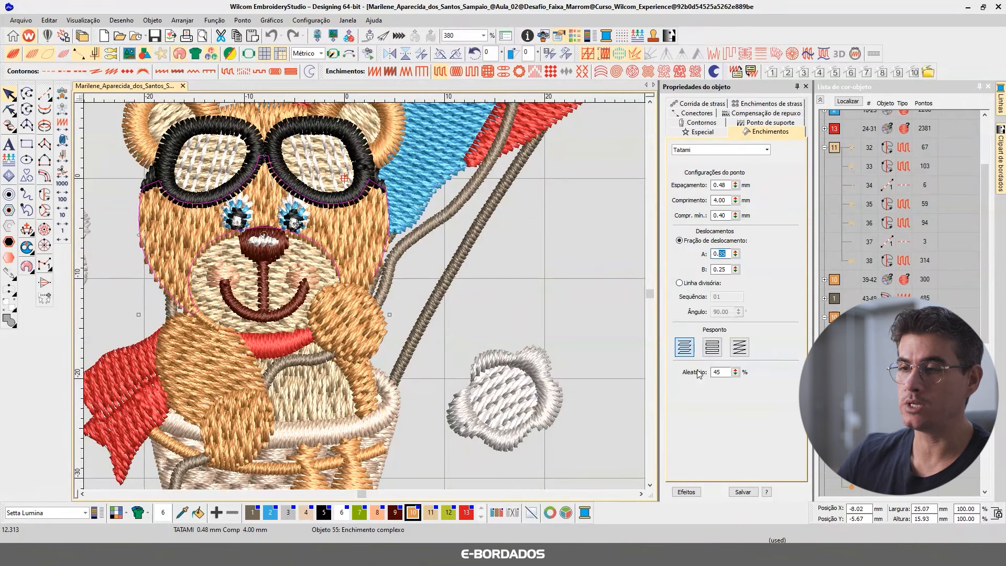
pyautogui.doubleClick(721, 372)
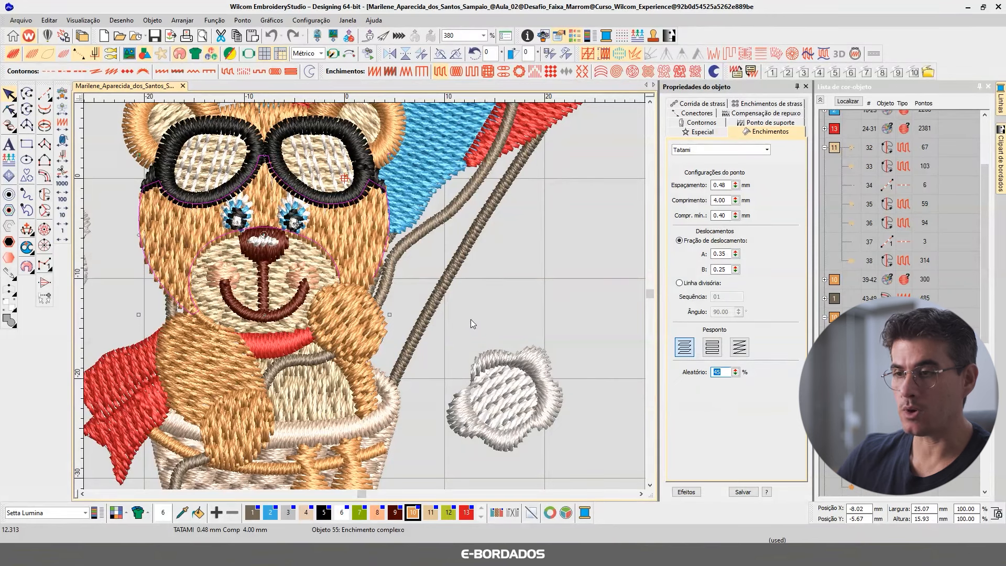
# Select the raised paw and face fills in turn and compare their stitching with the realistic stitch view off and on
pyautogui.click(355, 306)
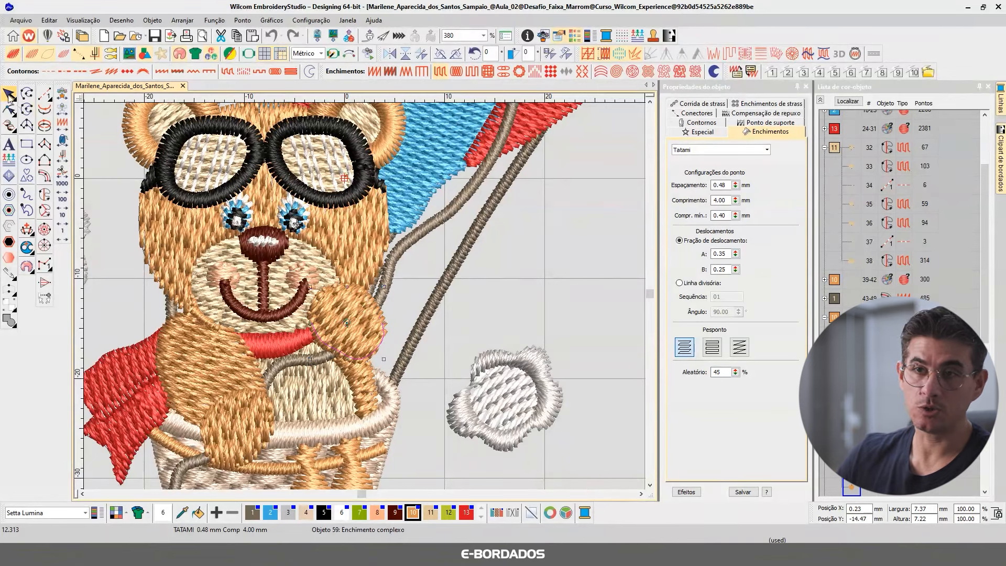
pyautogui.press('t')
pyautogui.press('t')
pyautogui.click(344, 231)
pyautogui.scroll(3, 344, 319)
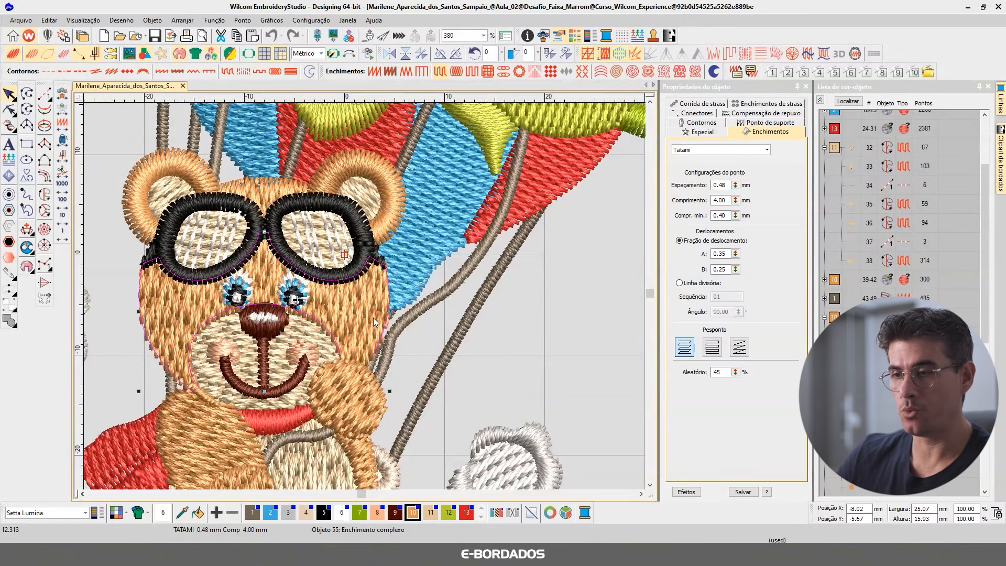
pyautogui.press('t')
pyautogui.press('t')
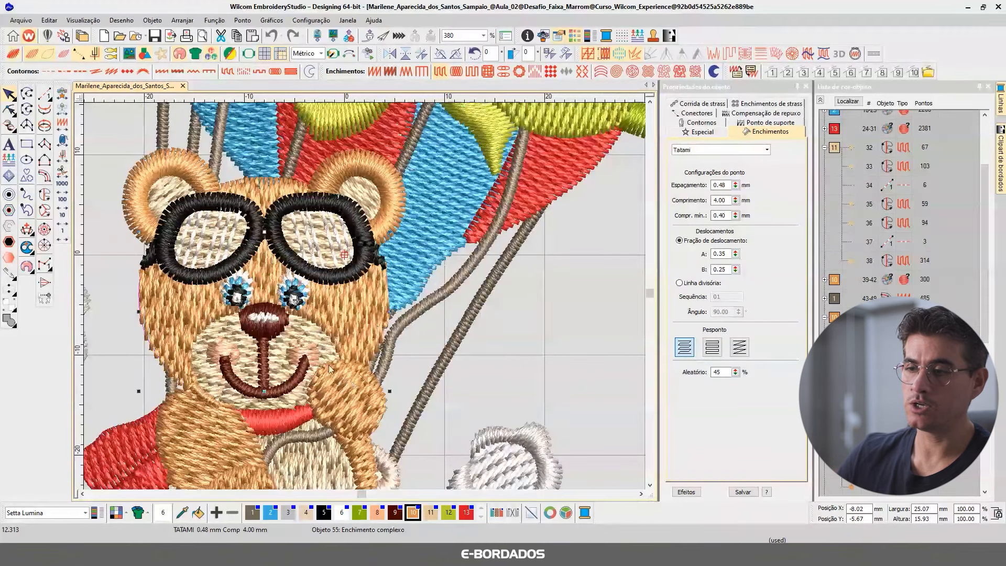
pyautogui.scroll(-1, 364, 297)
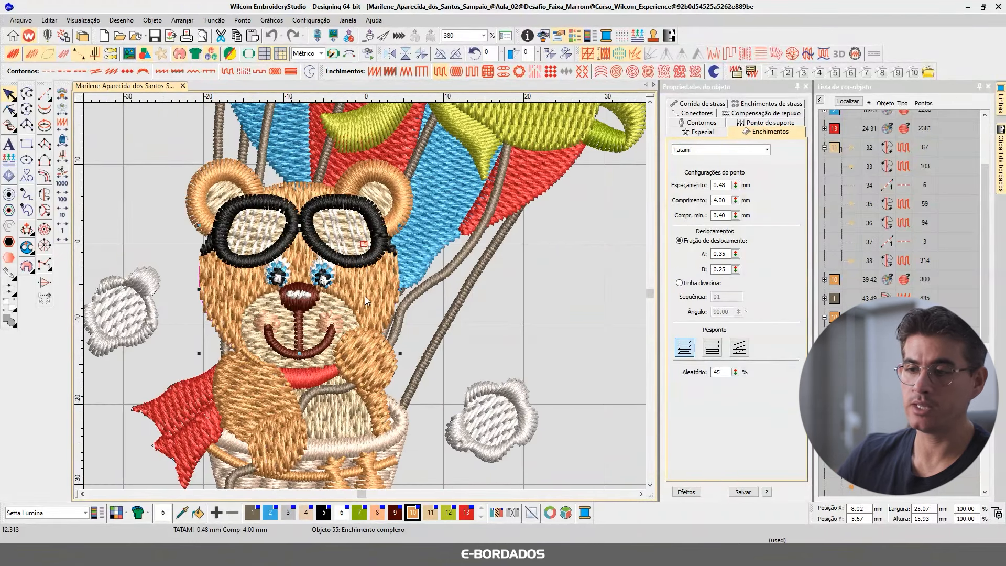
# Check the randomness and offset fraction of a blue and a red balloon panel's Tatami fill, and clear the selection
pyautogui.click(302, 384)
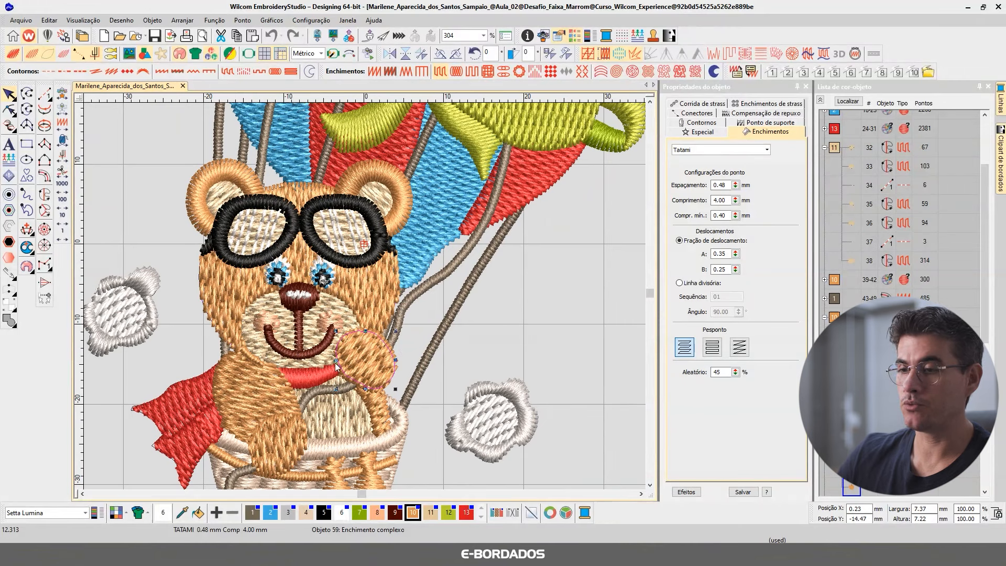
pyautogui.click(445, 188)
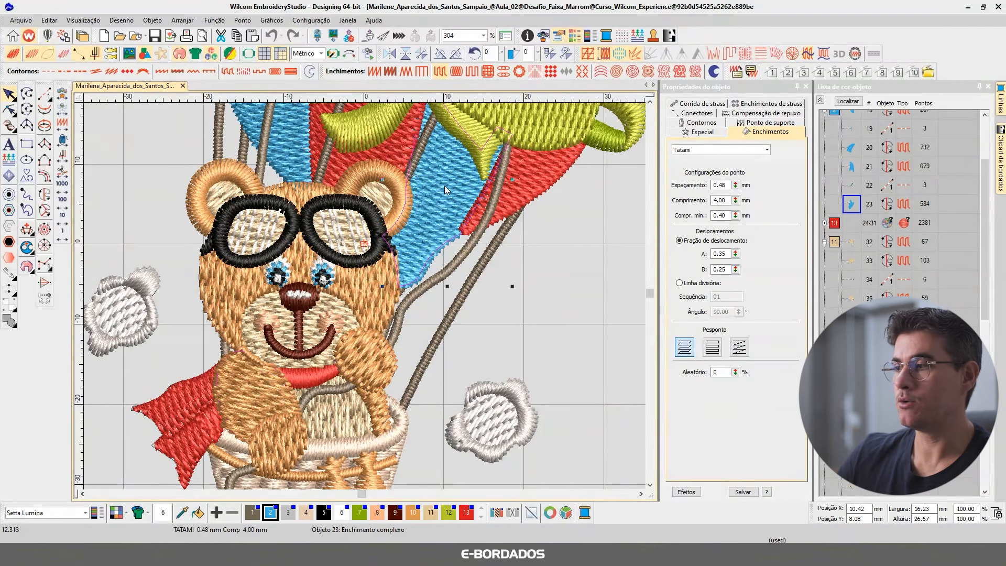
pyautogui.click(721, 373)
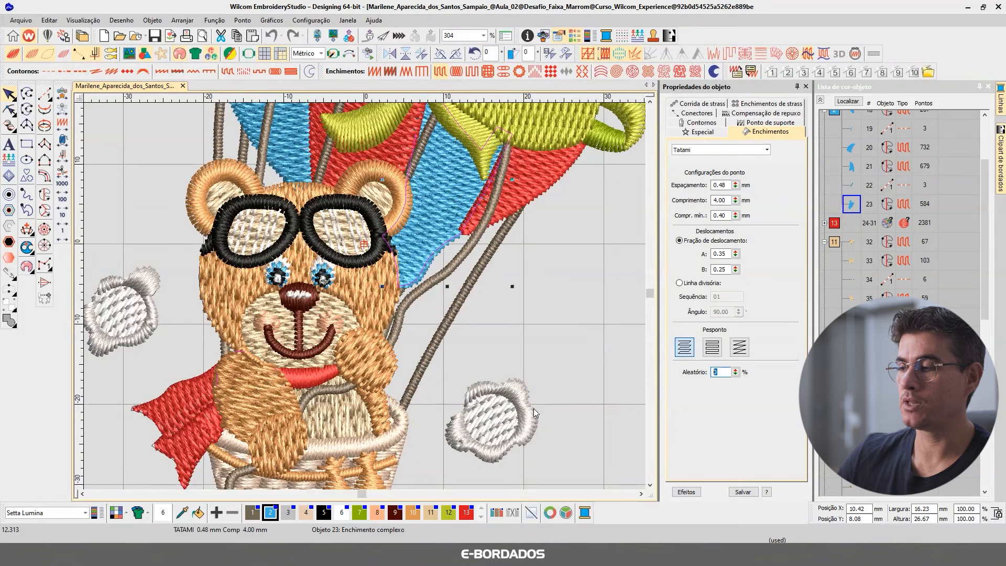
pyautogui.click(716, 254)
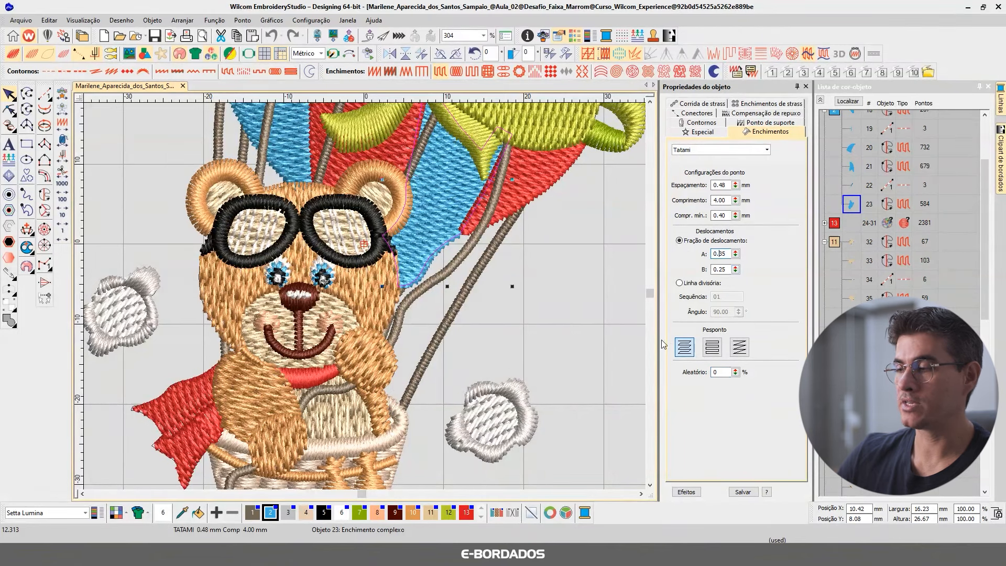
pyautogui.scroll(10, 651, 106)
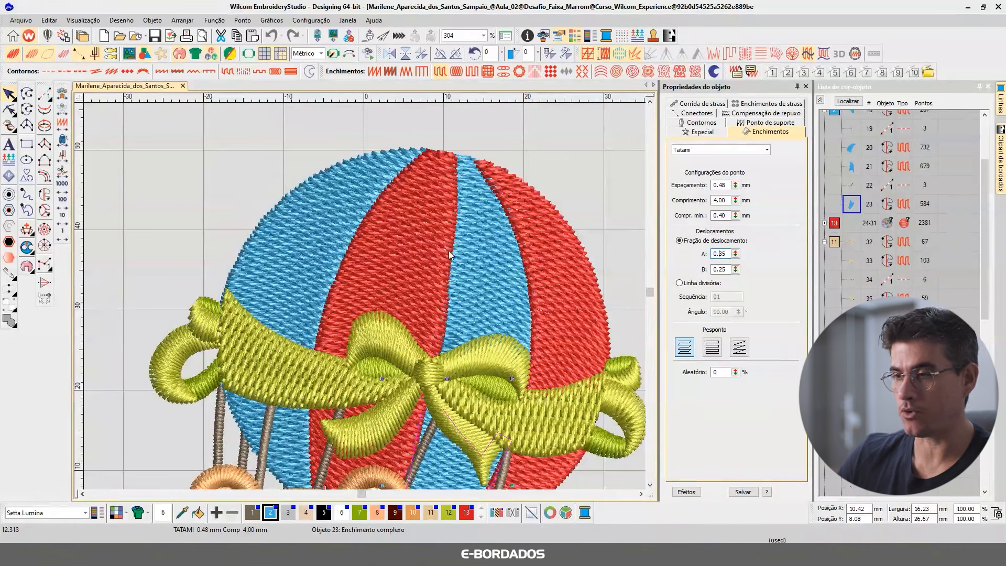
pyautogui.click(416, 246)
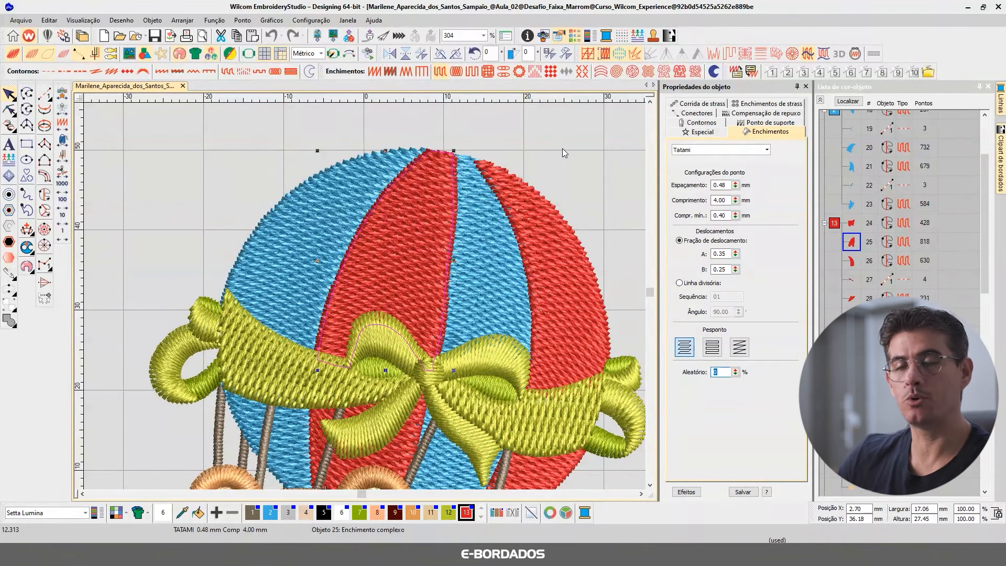
pyautogui.press('Escape')
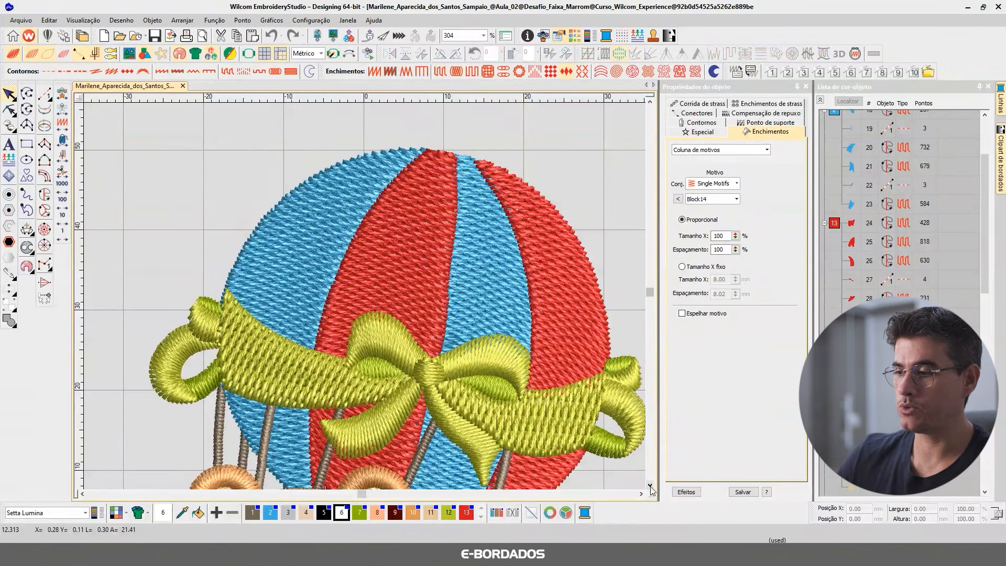
# Compare the bow loop's satin settings with the bear face's Tatami settings, and clear the selection
pyautogui.scroll(-3, 364, 296)
pyautogui.scroll(4, 365, 297)
pyautogui.click(430, 313)
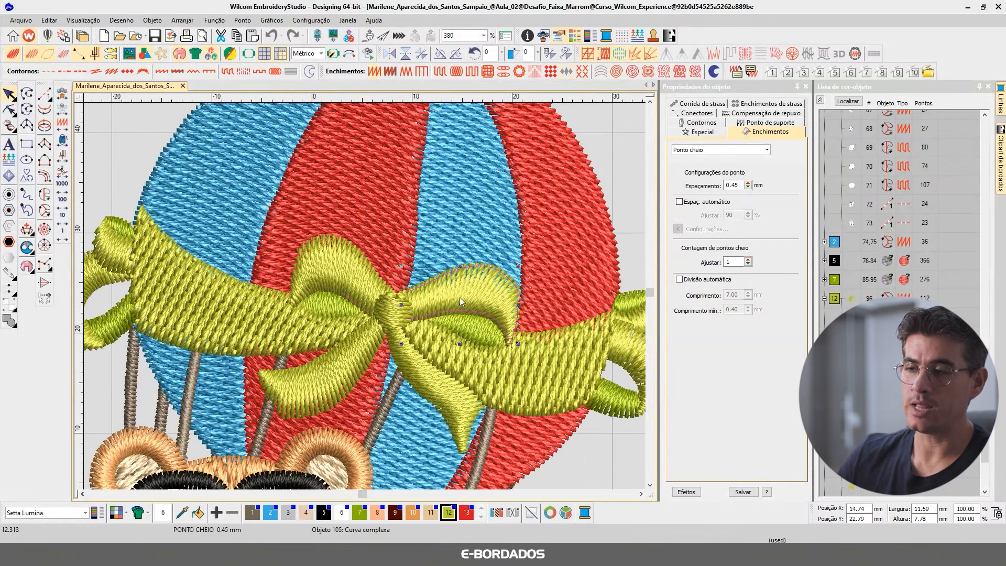
pyautogui.scroll(-5, 364, 296)
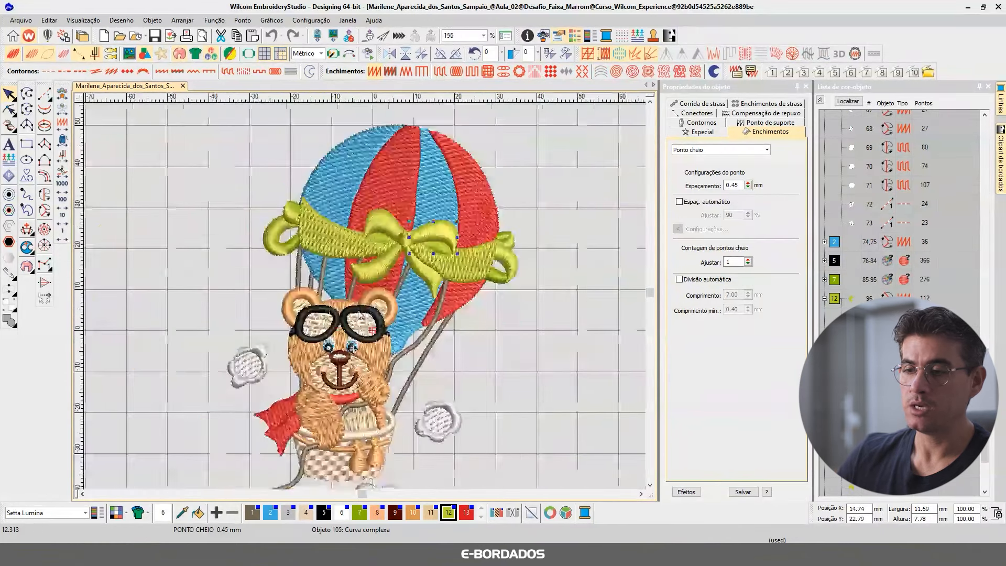
pyautogui.scroll(3, 397, 297)
pyautogui.click(399, 296)
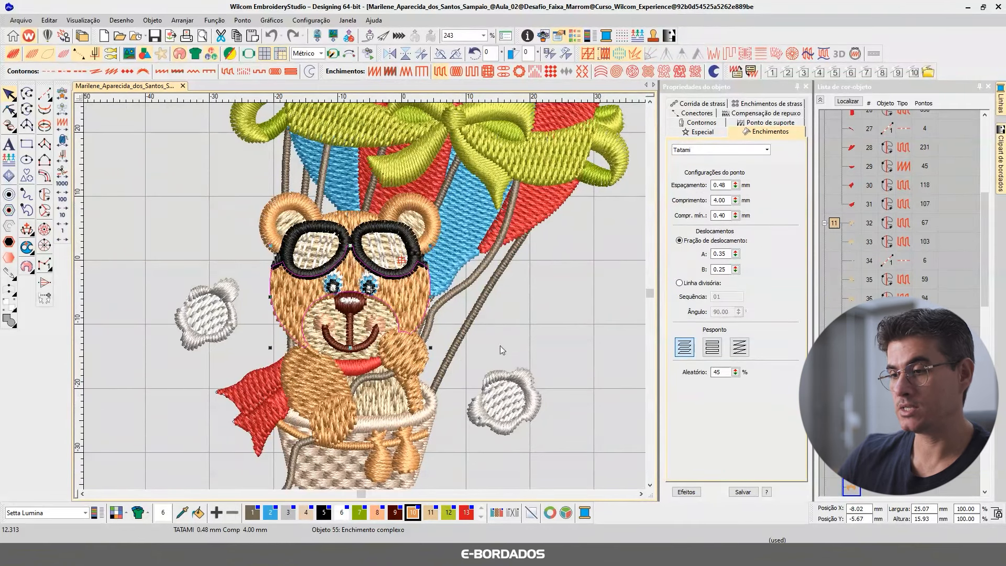
pyautogui.click(542, 318)
pyautogui.scroll(-2, 403, 355)
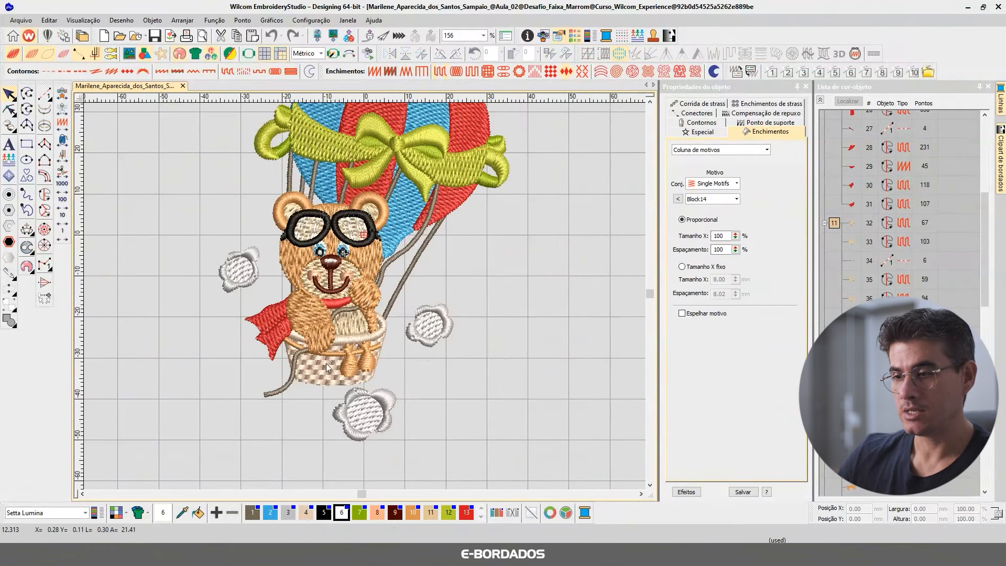
# Select the basket's woven fill and examine the partition line sequence of its Tatami stitch
pyautogui.scroll(4, 365, 297)
pyautogui.click(367, 272)
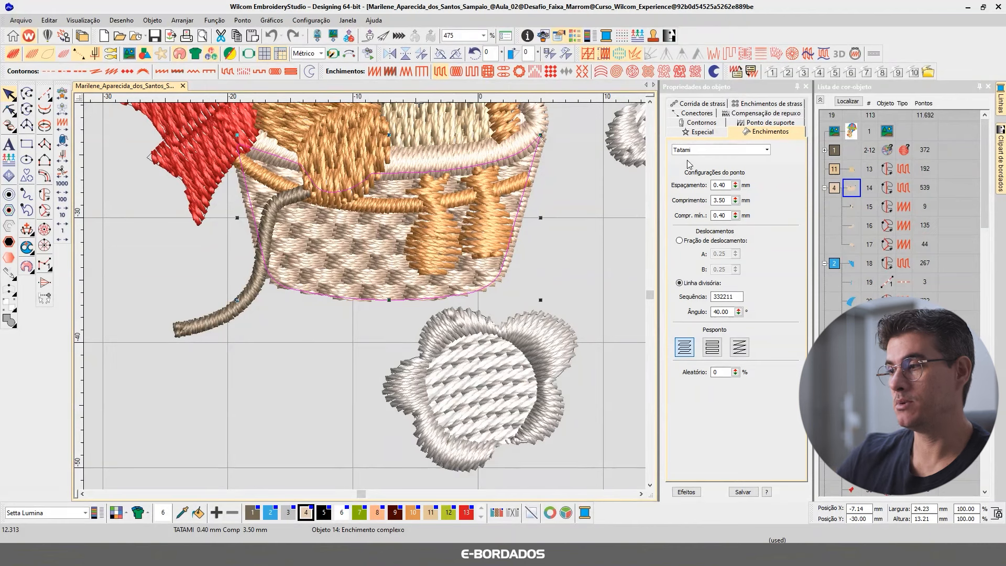
pyautogui.doubleClick(725, 296)
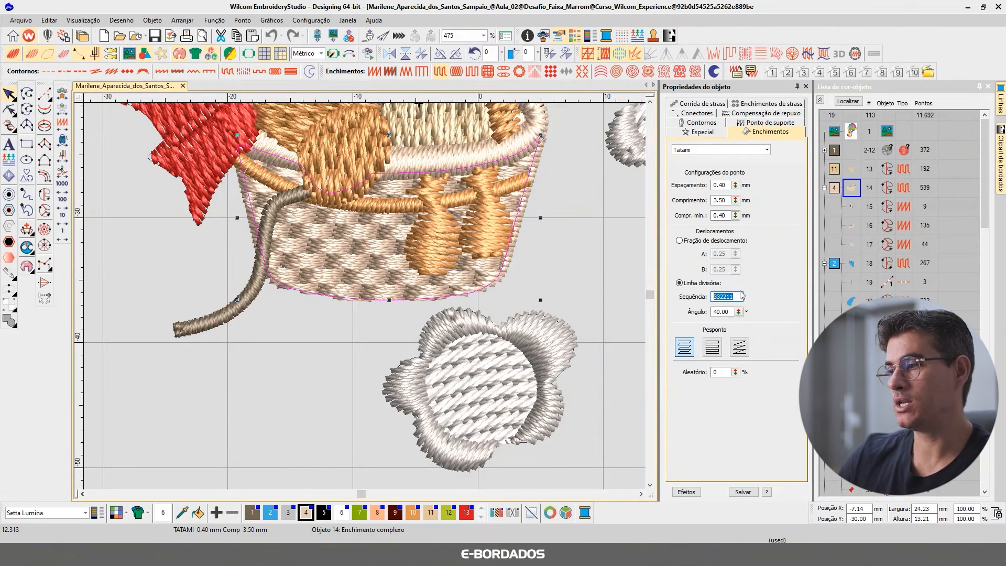
pyautogui.click(736, 296)
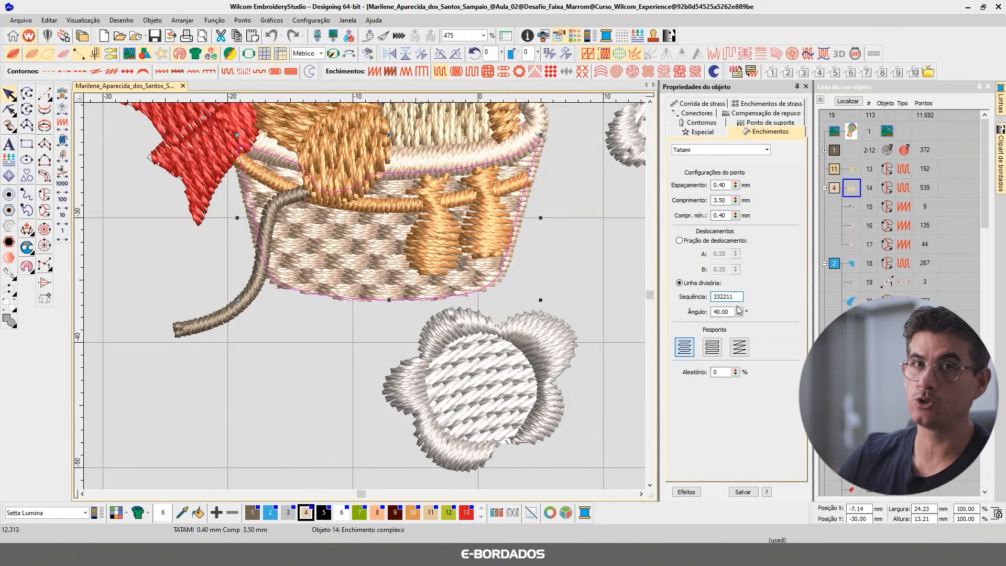
pyautogui.click(355, 264)
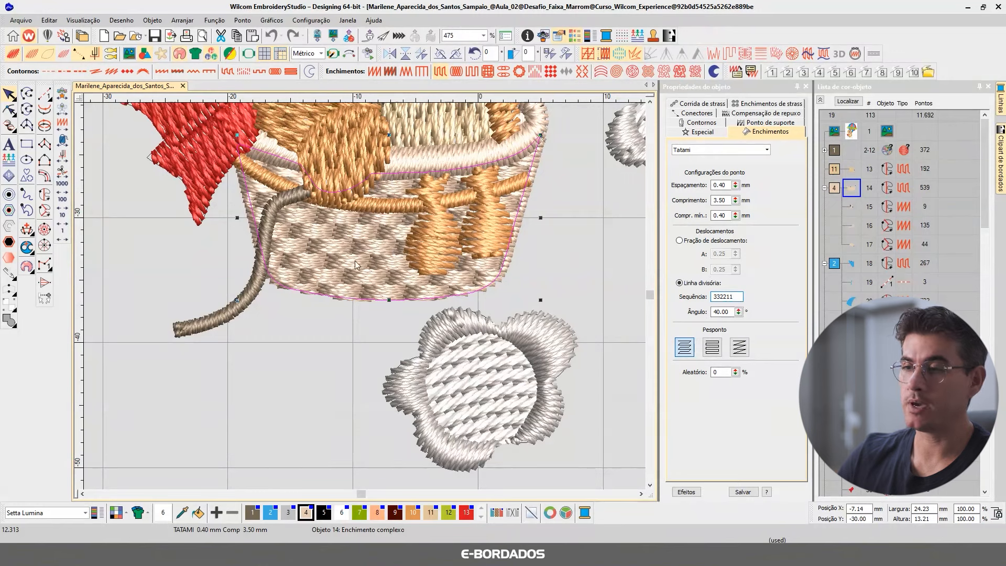
# Try moving the basket fill down and undo it, and view the fill in isolation before showing all objects again
pyautogui.moveTo(355, 264); pyautogui.dragTo(371, 356)
pyautogui.hotkey('ctrl', 'z')
pyautogui.hotkey('shift', 's')
pyautogui.click(558, 283)
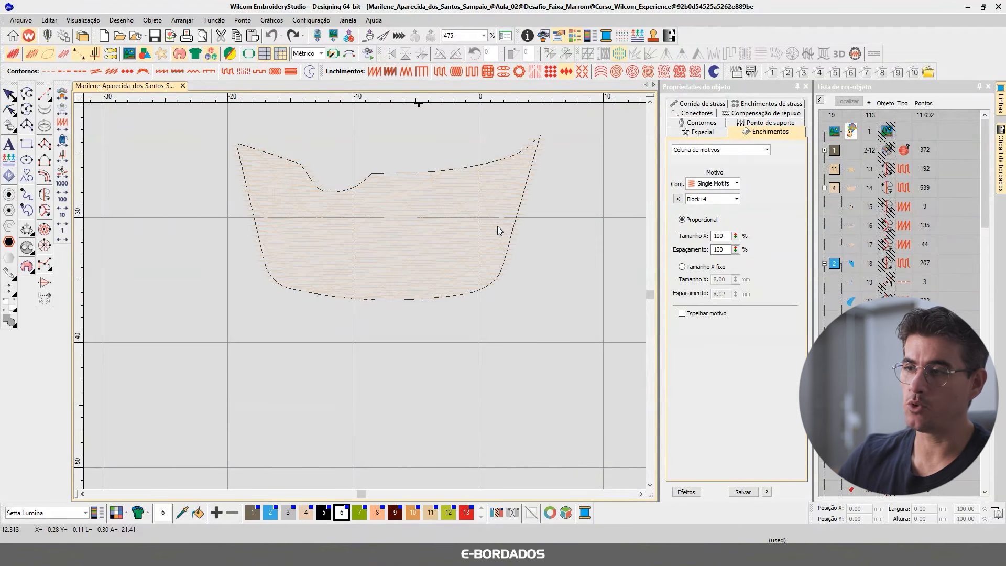
pyautogui.hotkey('shift', 's')
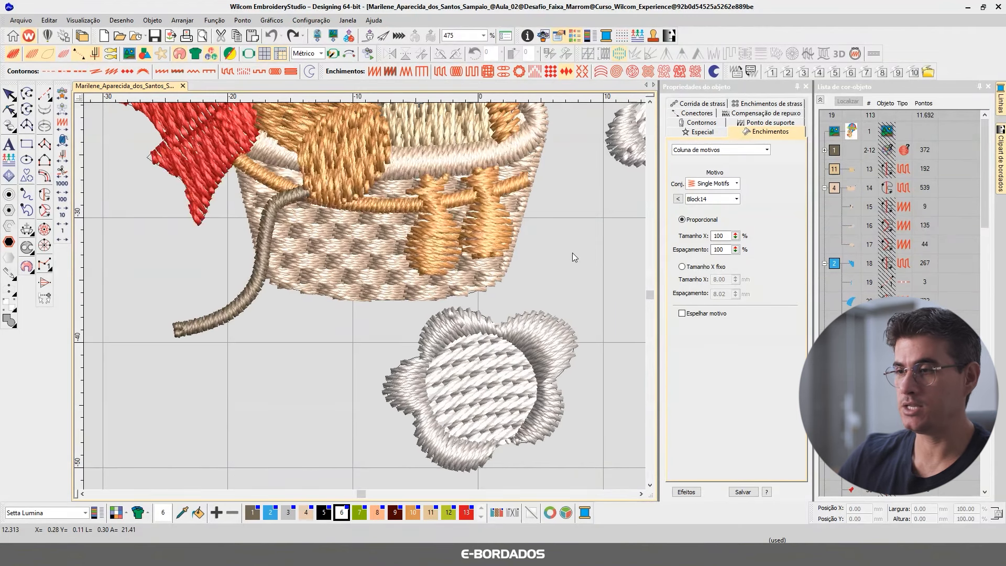
# Reselect the basket fill, recheck its partition line sequence against the woven pattern, and deselect it
pyautogui.click(309, 259)
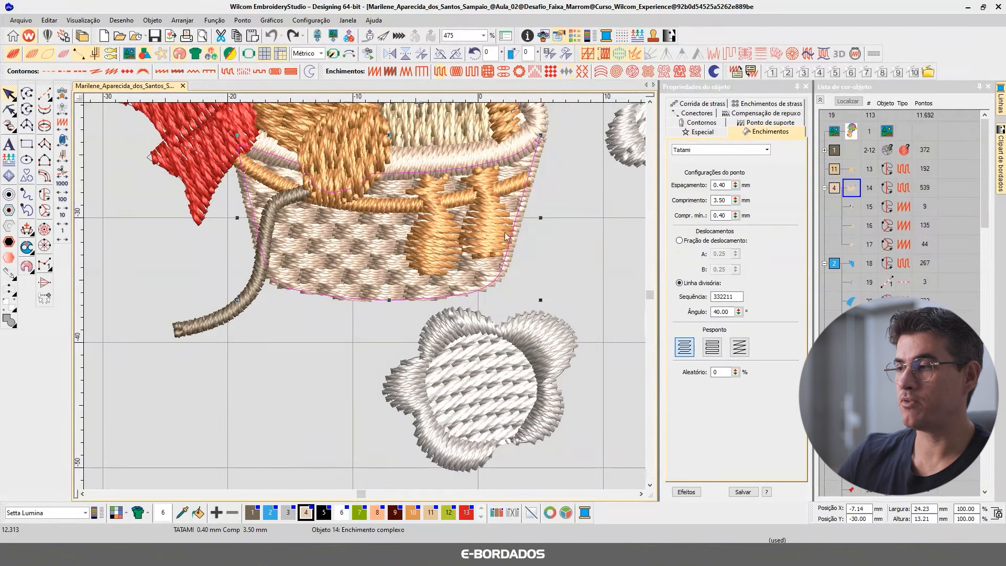
pyautogui.scroll(3, 639, 178)
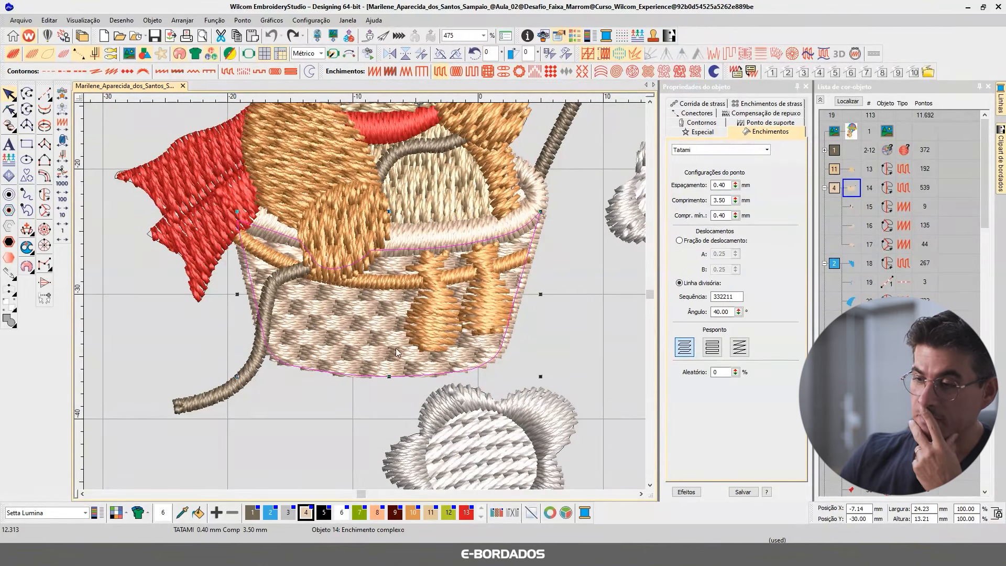
pyautogui.doubleClick(718, 297)
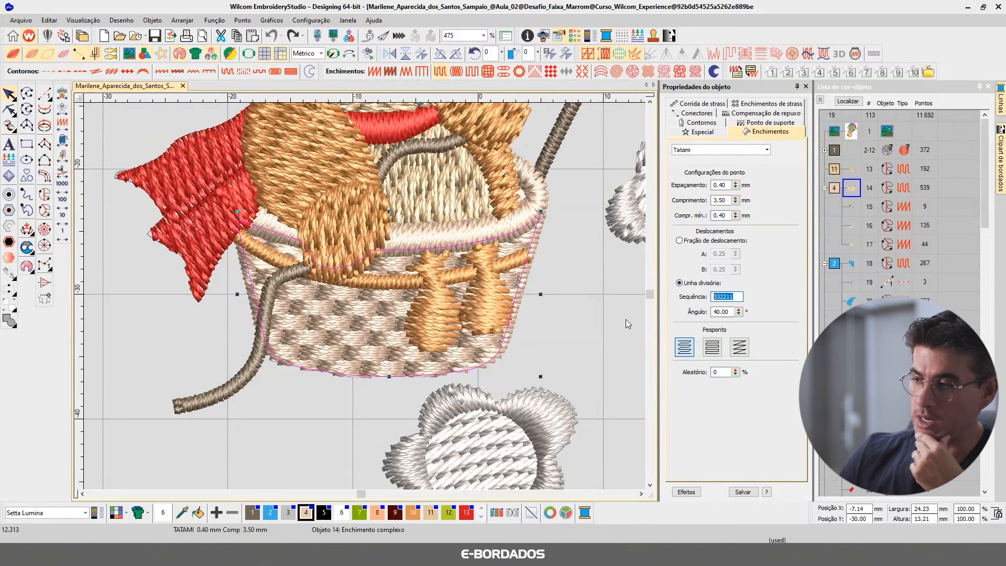
pyautogui.click(595, 301)
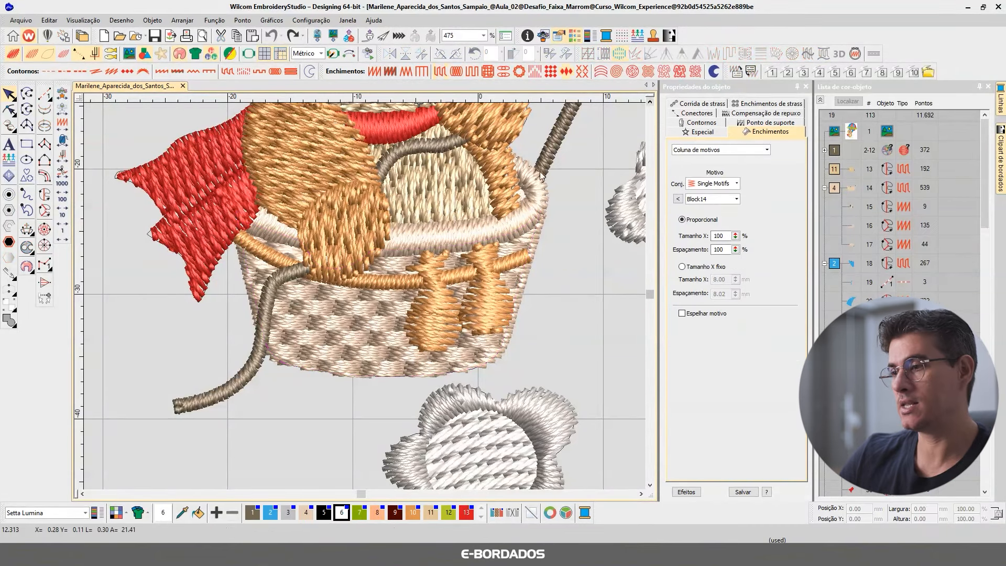
# Switch off the realistic stitch view and examine the stitch lines and connections across the bear and basket
pyautogui.scroll(-2, 474, 261)
pyautogui.scroll(-2, 365, 297)
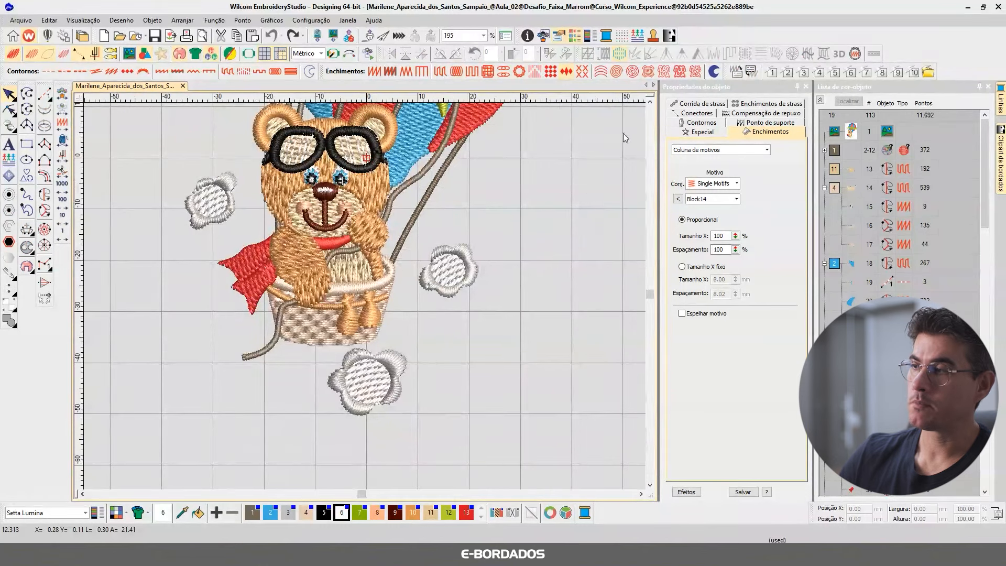
pyautogui.click(650, 102)
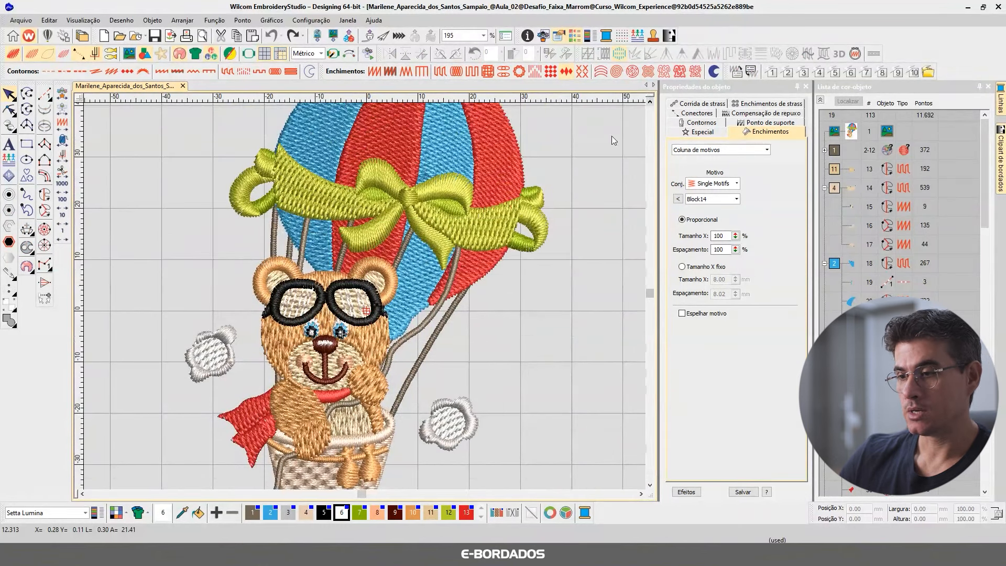
pyautogui.scroll(2, 364, 296)
pyautogui.scroll(1, 365, 296)
pyautogui.press('t')
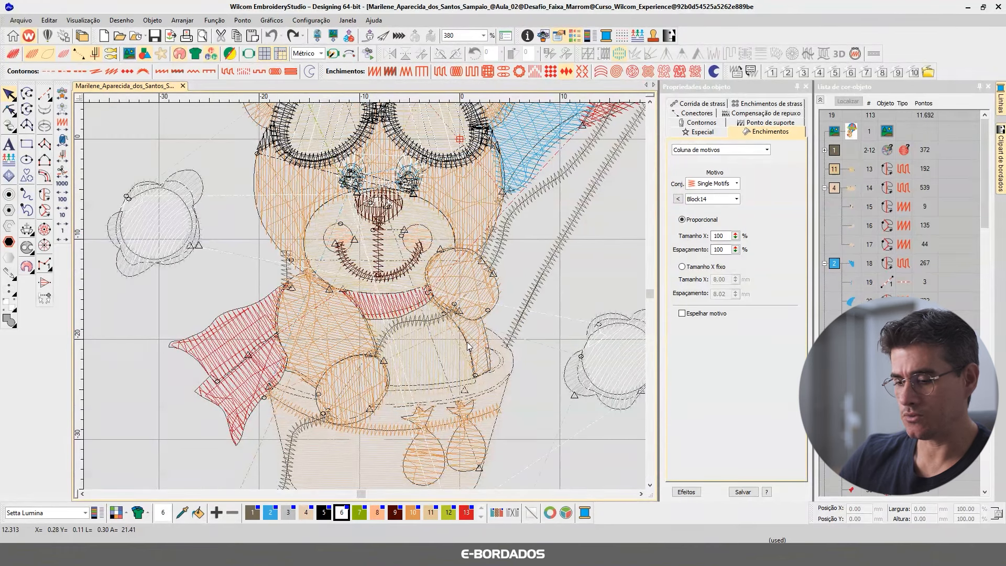
pyautogui.press('t')
pyautogui.press('t')
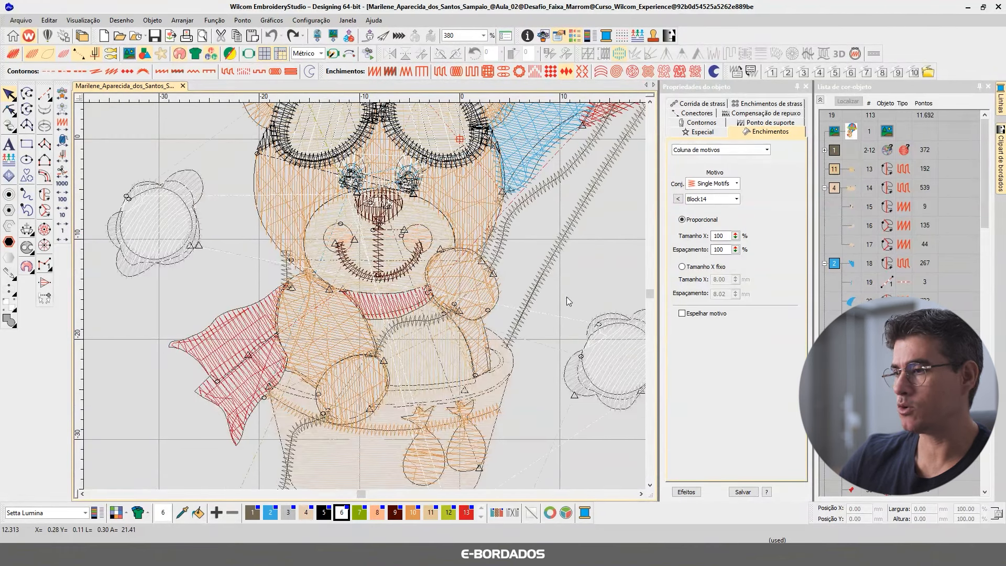
# Compare the realistic and stitch-line views of the bear, selecting and deselecting the head's Tatami fill
pyautogui.press('t')
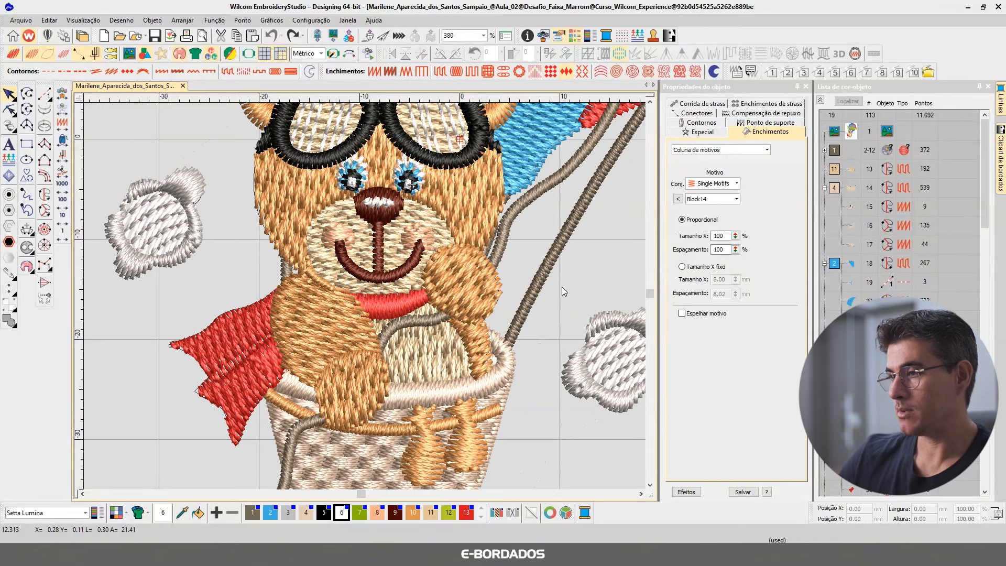
pyautogui.press('t')
pyautogui.click(495, 234)
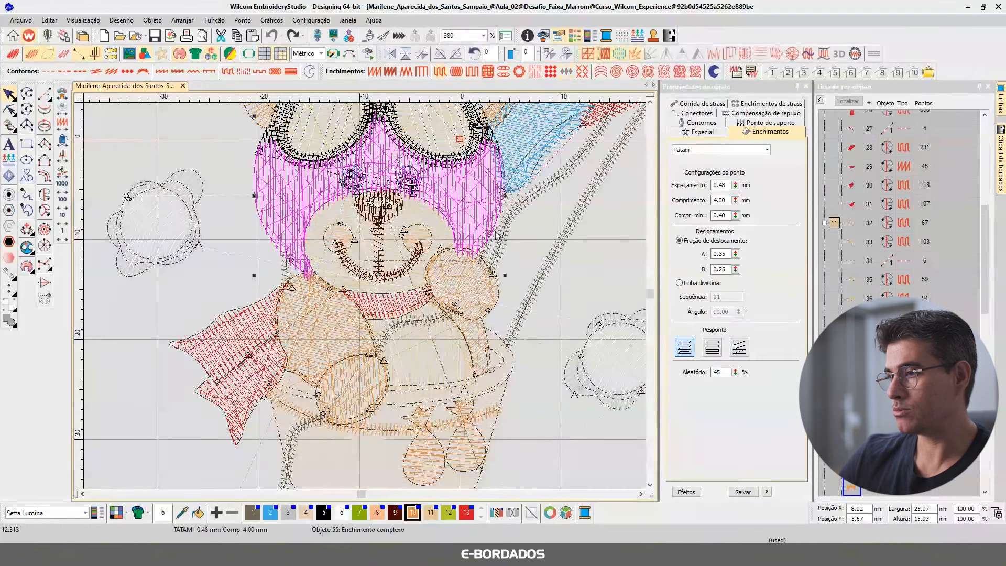
pyautogui.click(579, 241)
pyautogui.press('t')
pyautogui.press('t')
pyautogui.scroll(-2, 577, 218)
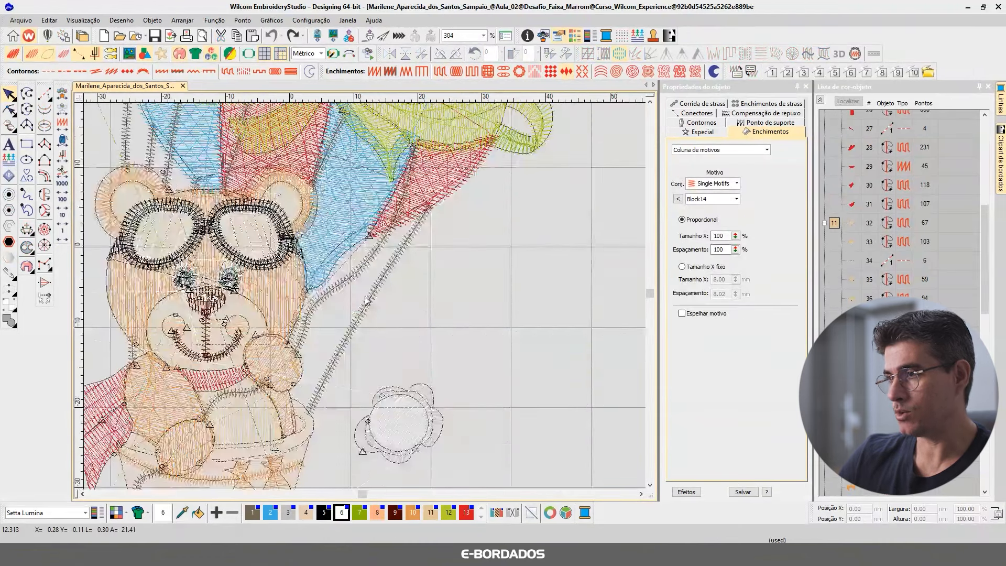
# Check a balloon rope by selecting and deselecting it, and restore the realistic stitch view
pyautogui.click(350, 251)
pyautogui.click(472, 257)
pyautogui.press('t')
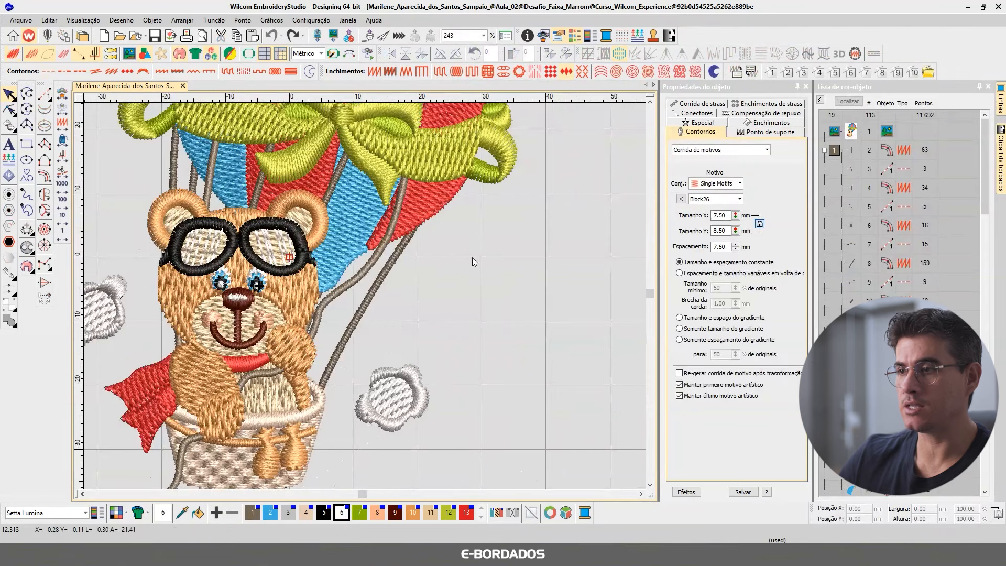
# Examine the balloon panels and green bow in both the stitch-line and realistic views
pyautogui.click(650, 102)
pyautogui.click(649, 102)
pyautogui.click(649, 102)
pyautogui.click(649, 103)
pyautogui.click(649, 102)
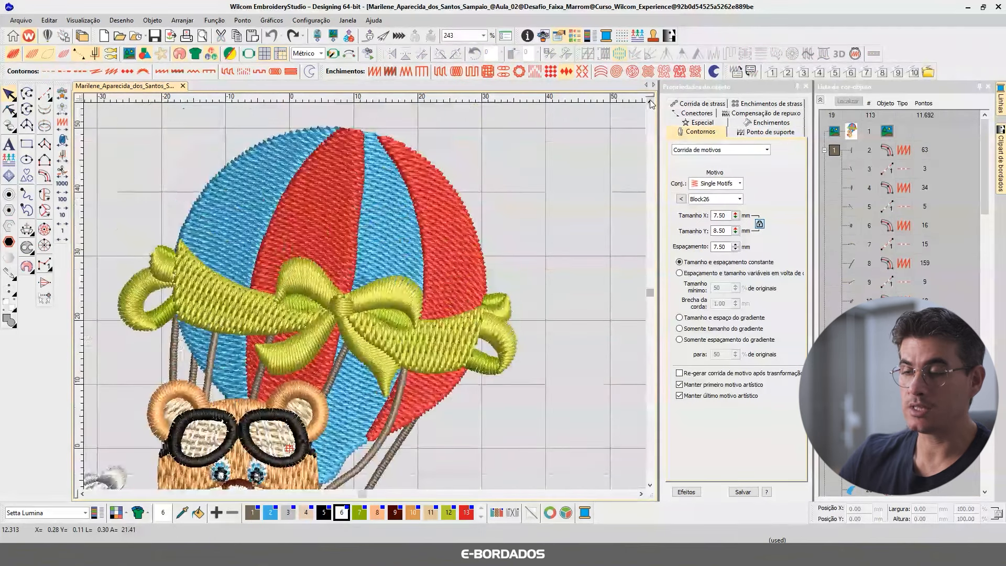
pyautogui.press('t')
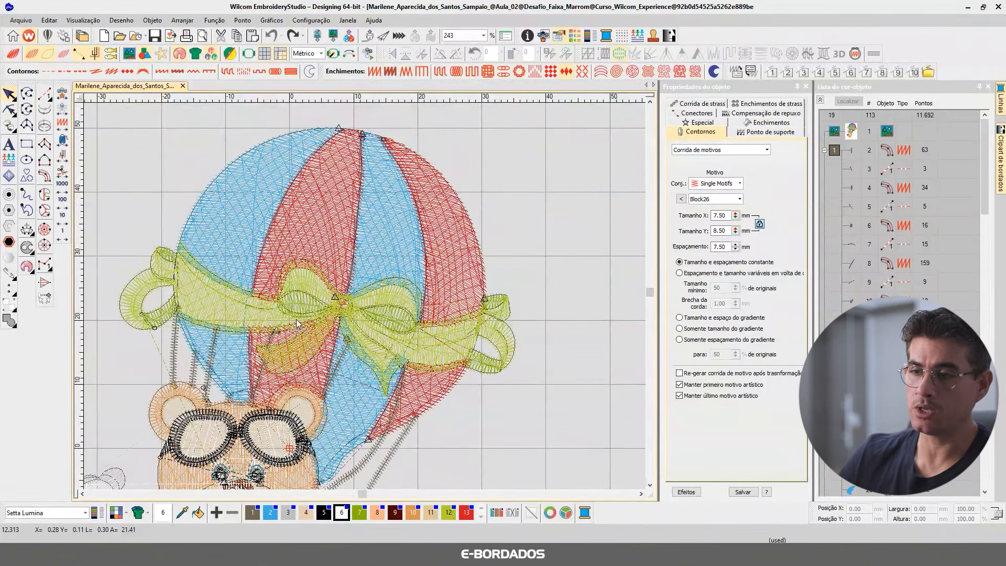
pyautogui.press('t')
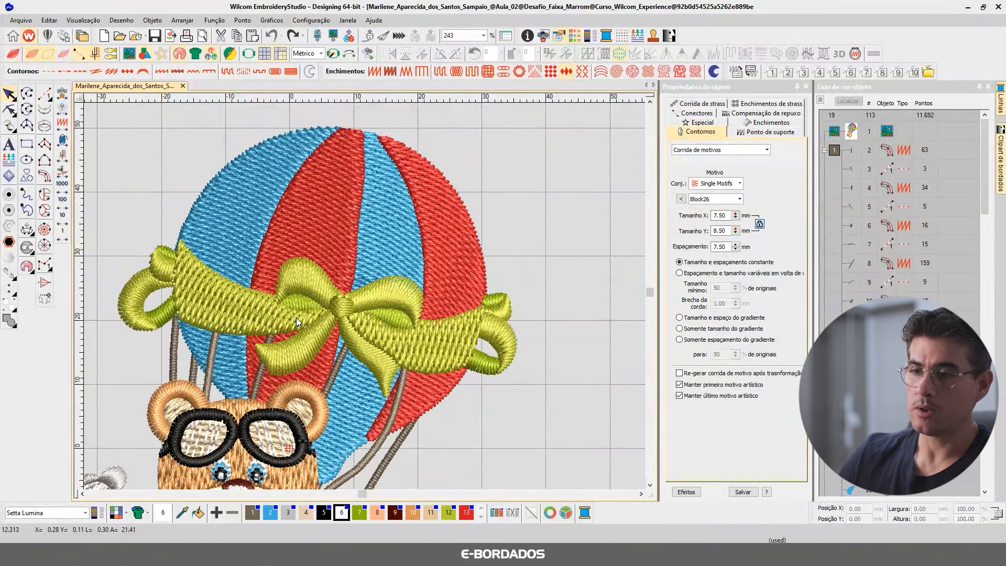
# Collapse the colour-object list to its colour groups and review the sequence against the complete design
pyautogui.click(649, 485)
pyautogui.click(649, 485)
pyautogui.click(650, 484)
pyautogui.click(649, 485)
pyautogui.click(820, 99)
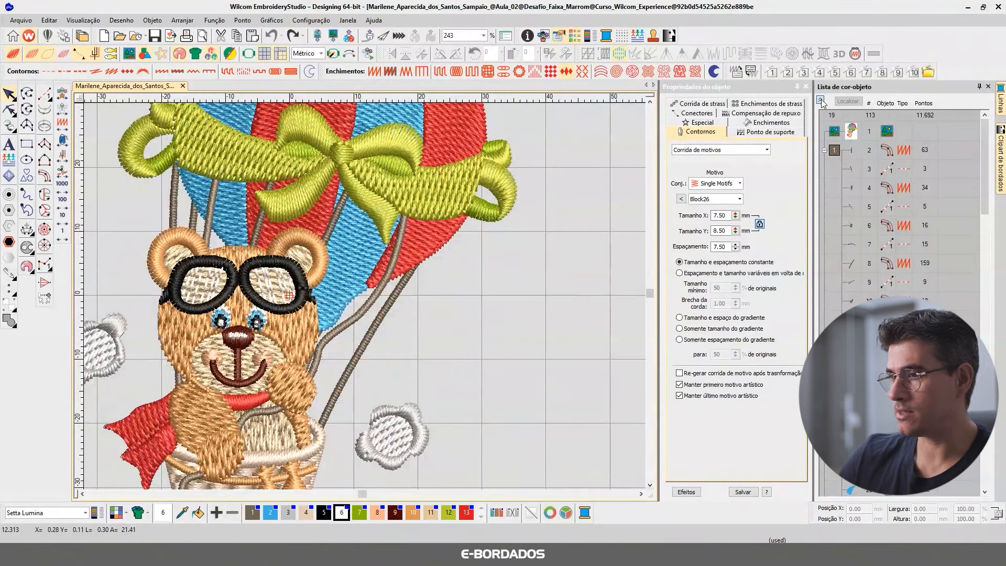
pyautogui.click(572, 299)
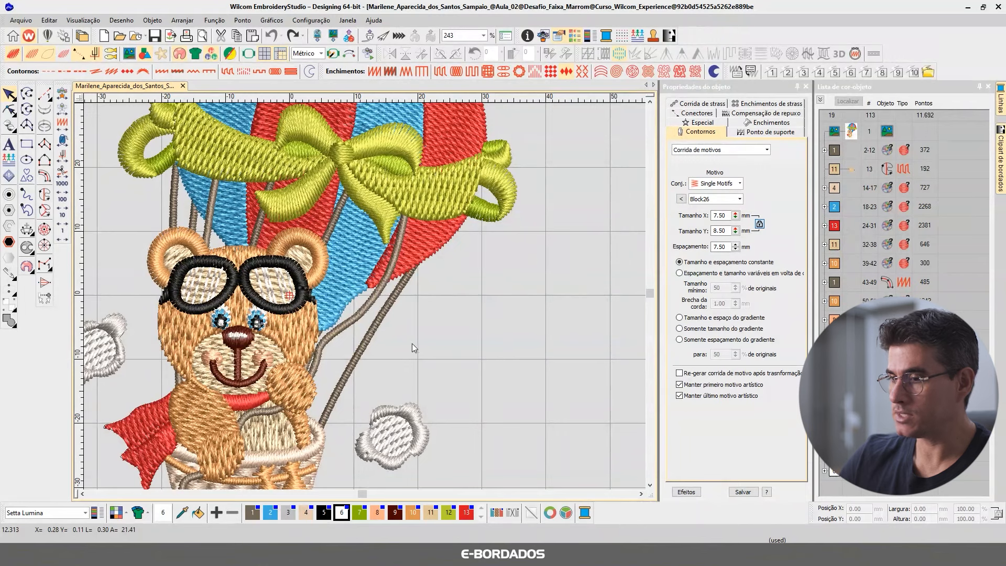
pyautogui.scroll(-2, 403, 335)
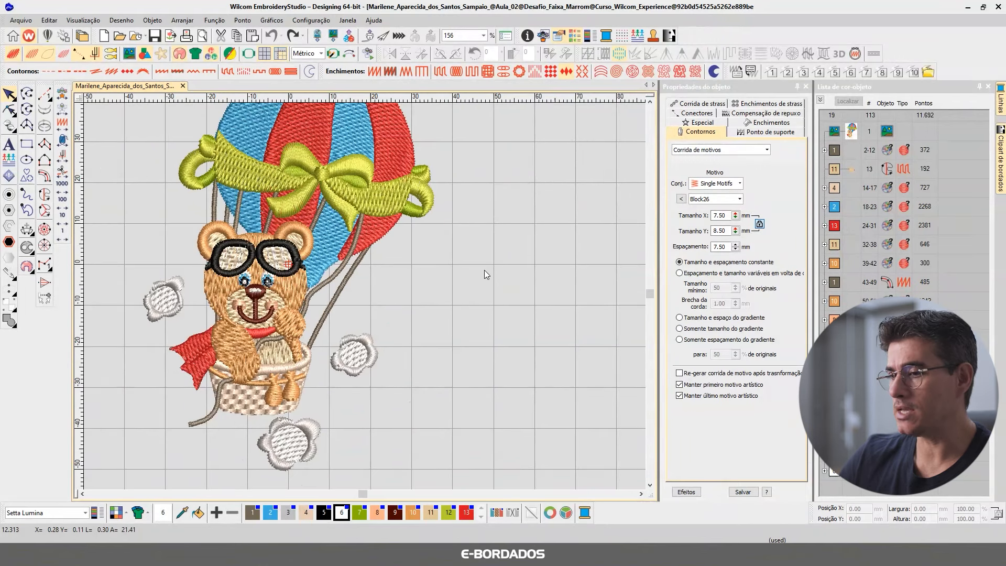
pyautogui.scroll(-1, 491, 269)
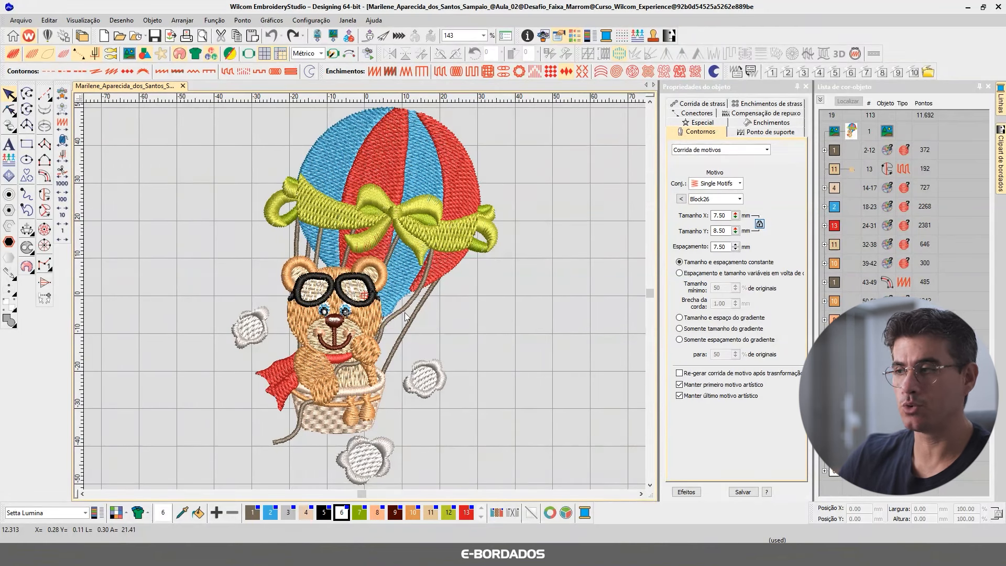
# Show the reference bitmap, fit it and the embroidery in view, and select the bitmap
pyautogui.click(129, 54)
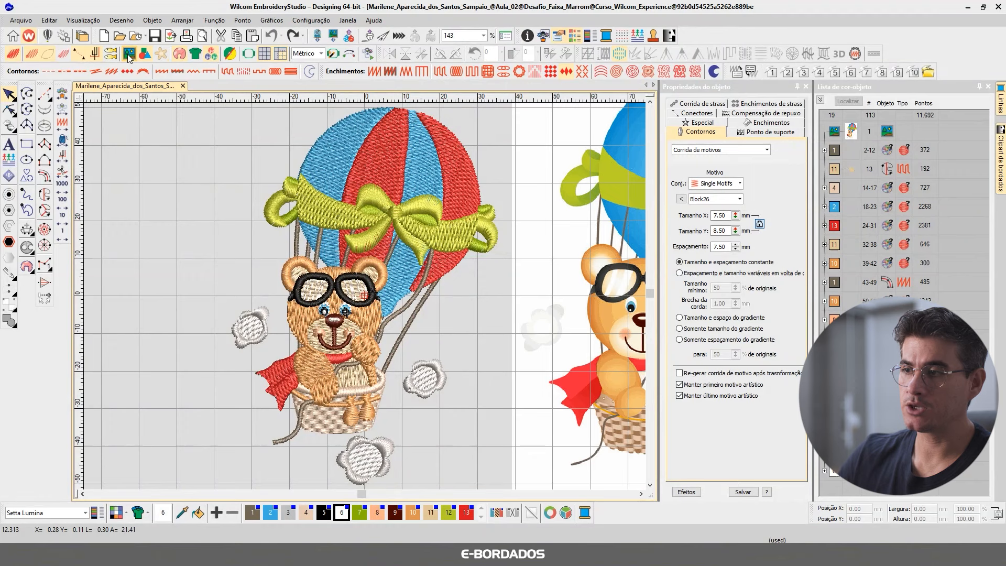
pyautogui.press('0')
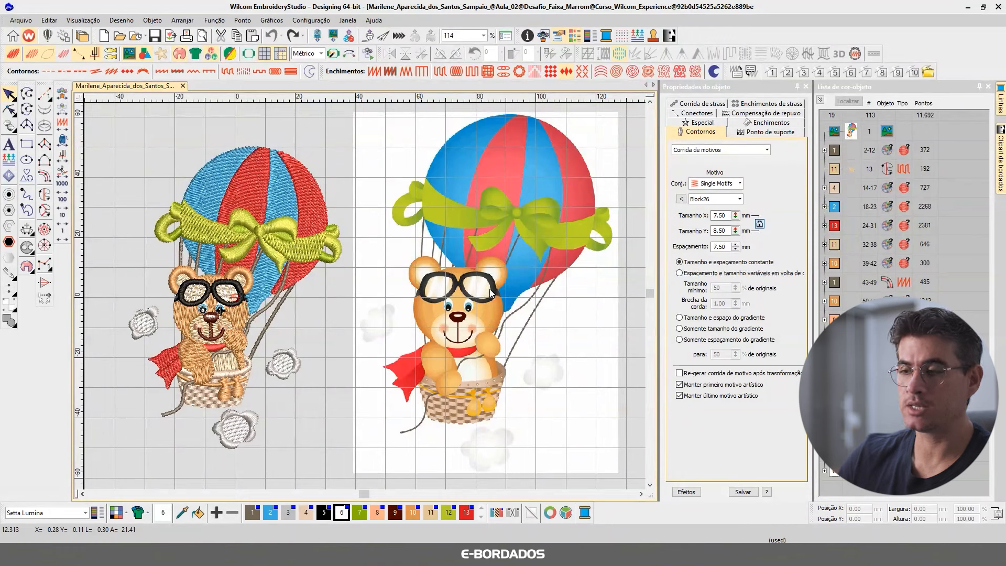
pyautogui.click(477, 328)
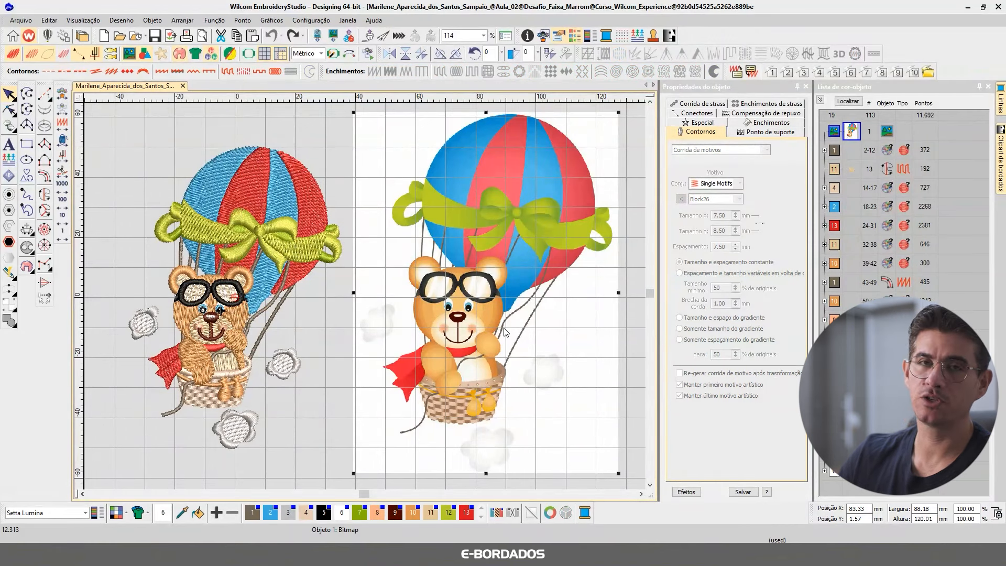
# Select the embroidery objects to check their overall width and height, with and without the lowest cloud, and deselect them
pyautogui.moveTo(89, 132); pyautogui.dragTo(385, 463)
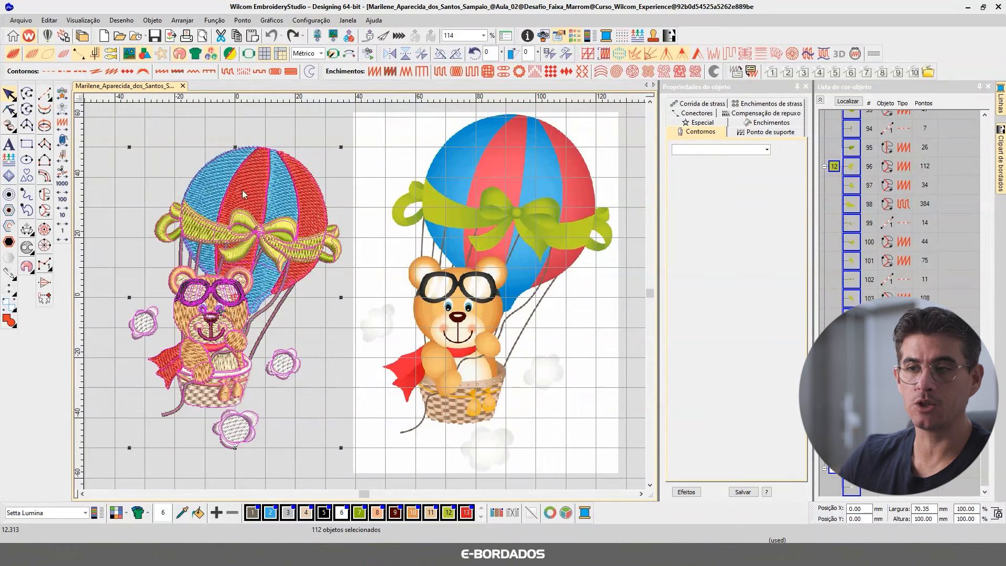
pyautogui.press('Escape')
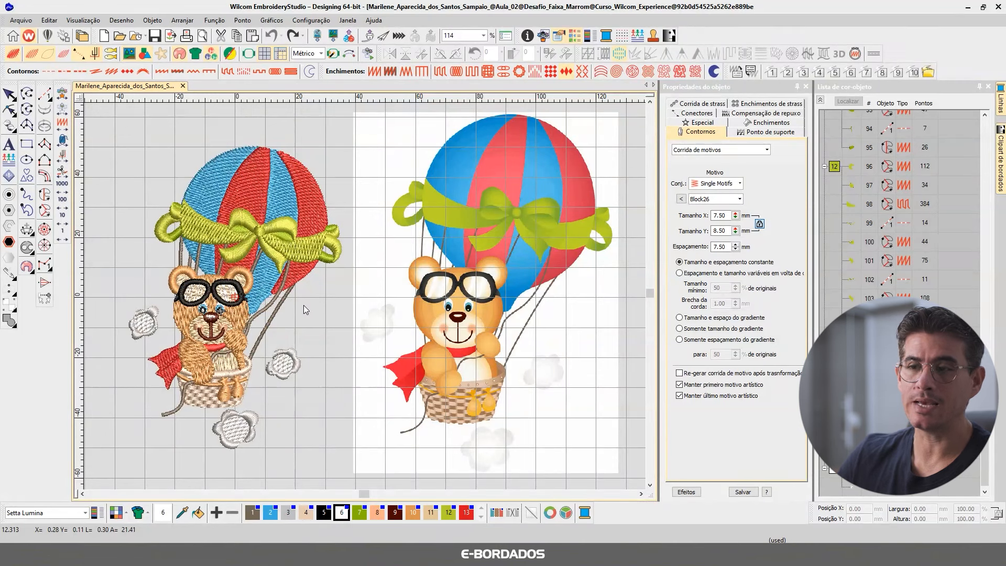
pyautogui.moveTo(284, 457); pyautogui.dragTo(209, 404)
pyautogui.moveTo(105, 132); pyautogui.dragTo(371, 425)
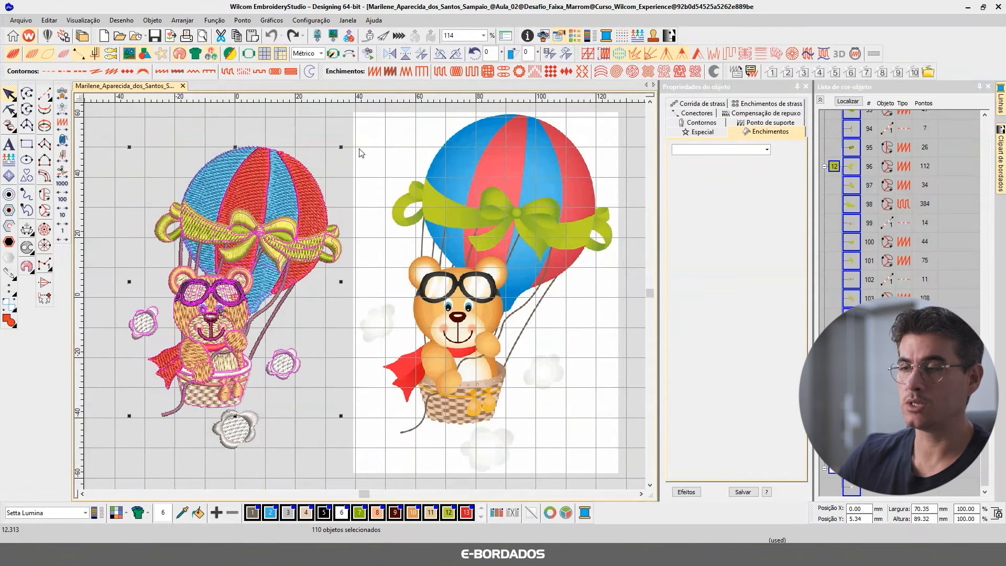
pyautogui.click(321, 130)
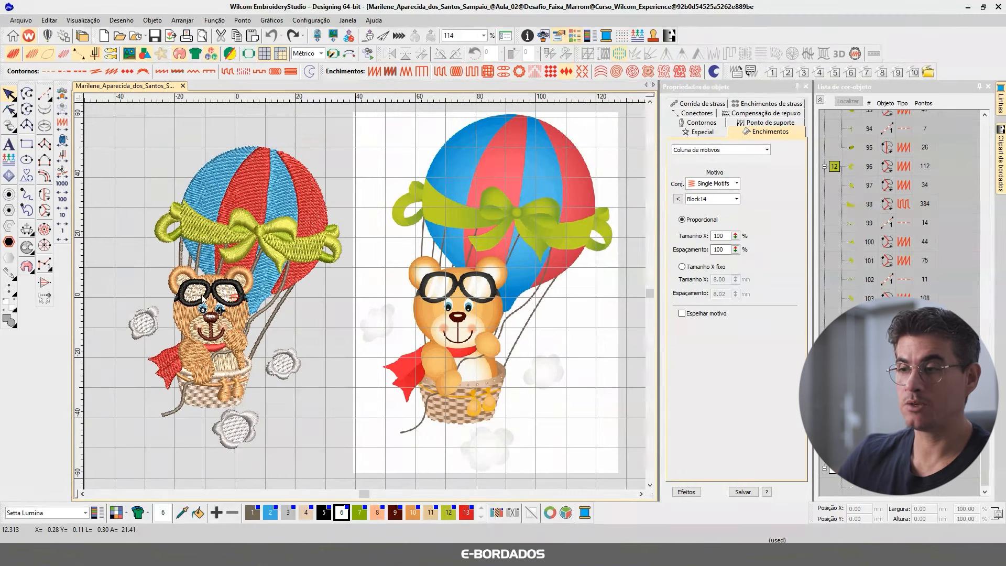
# Examine the bear's eyes up close in both stitch views, selecting an eye object and the head fill before deselecting
pyautogui.scroll(2, 210, 299)
pyautogui.scroll(6, 368, 300)
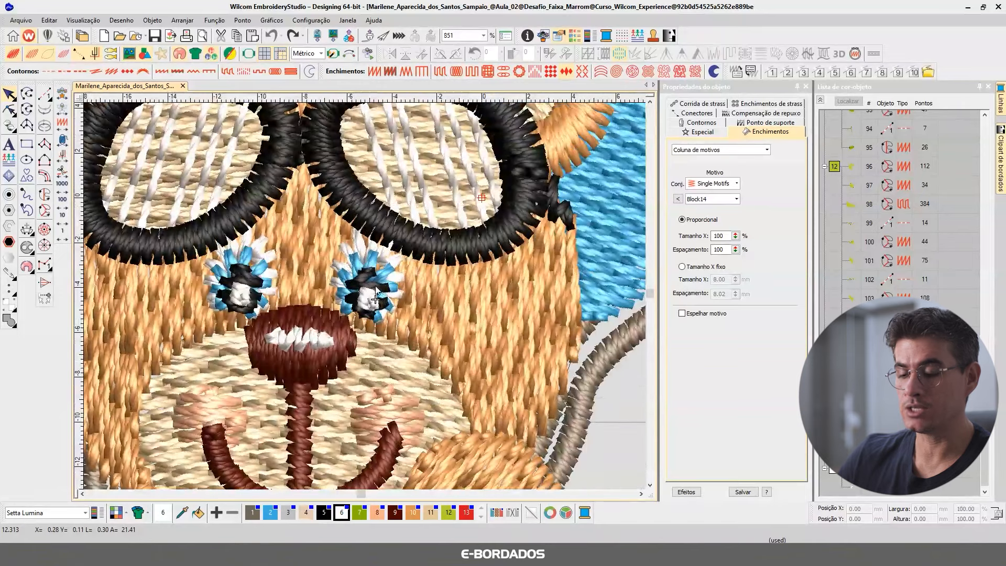
pyautogui.press('t')
pyautogui.click(367, 256)
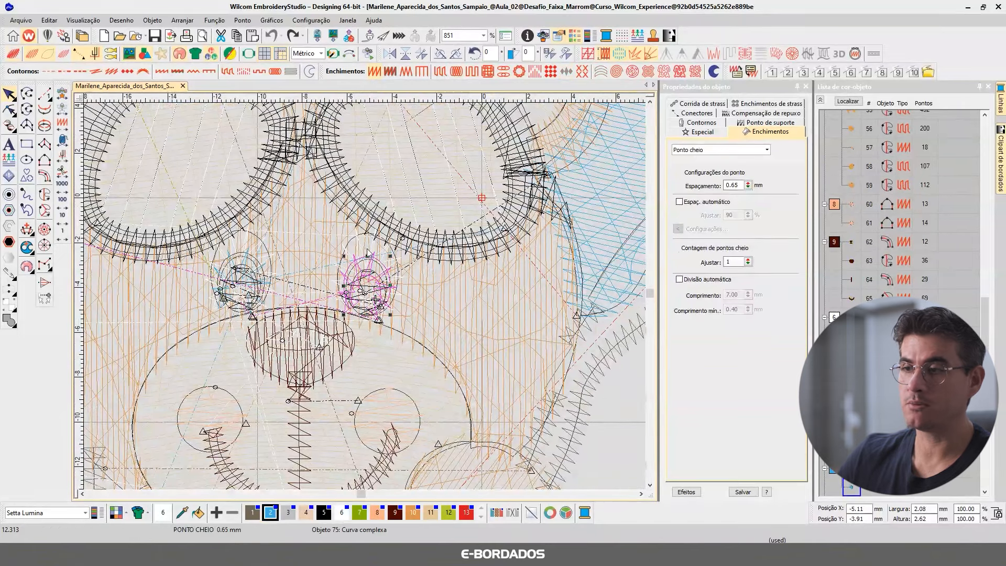
pyautogui.click(368, 253)
pyautogui.press('t')
pyautogui.scroll(-2, 372, 283)
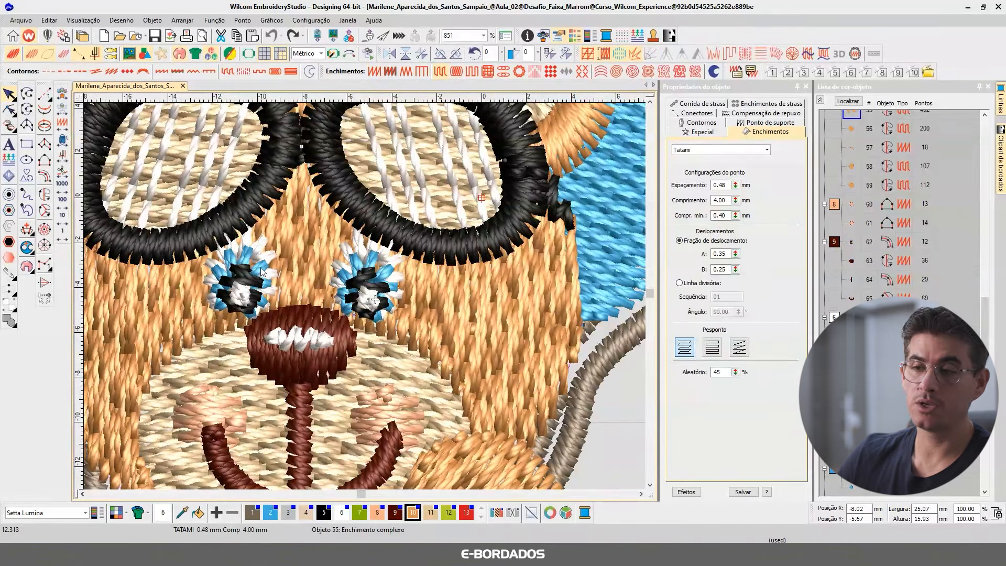
pyautogui.scroll(-6, 364, 296)
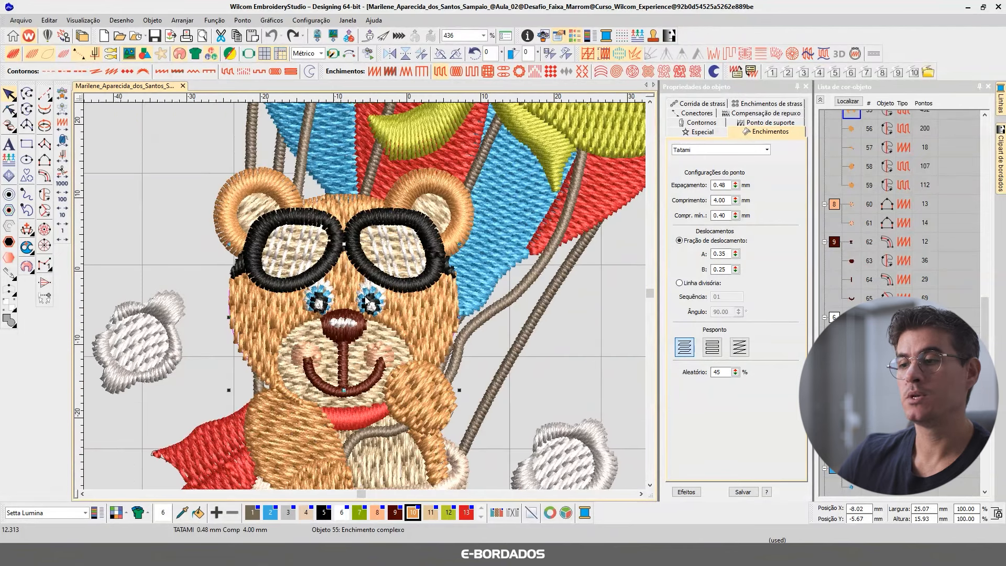
pyautogui.click(504, 312)
# Compare the embroidered balloon, bear and clouds with the reference bitmap
pyautogui.scroll(-1, 499, 303)
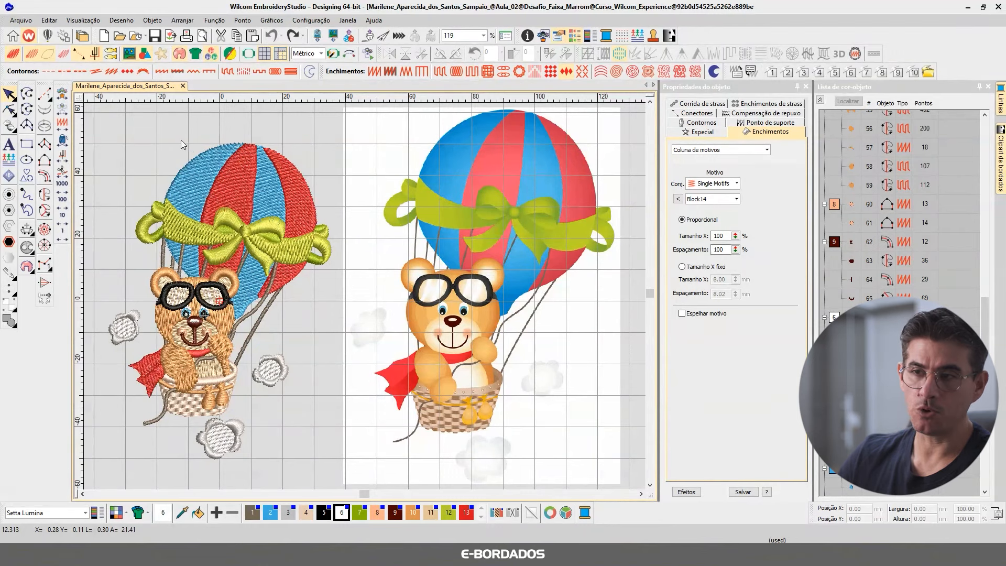
pyautogui.scroll(-1, 186, 181)
pyautogui.scroll(2, 369, 300)
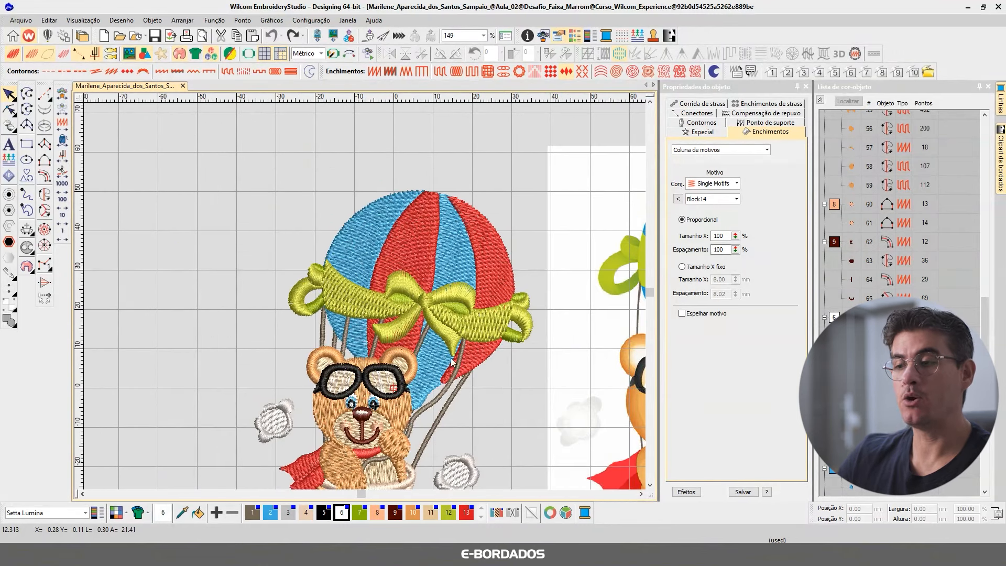
pyautogui.click(649, 486)
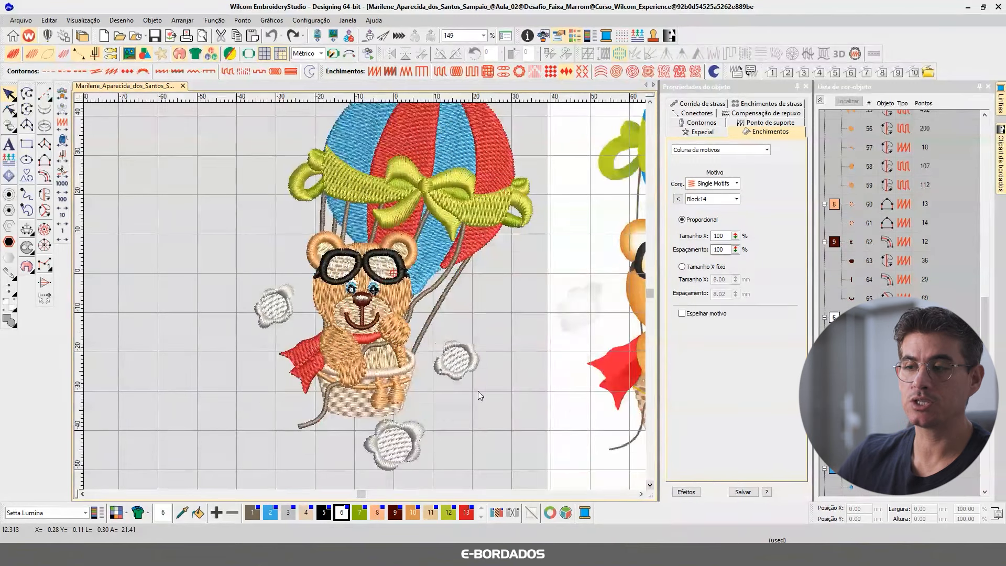
pyautogui.scroll(-2, 366, 298)
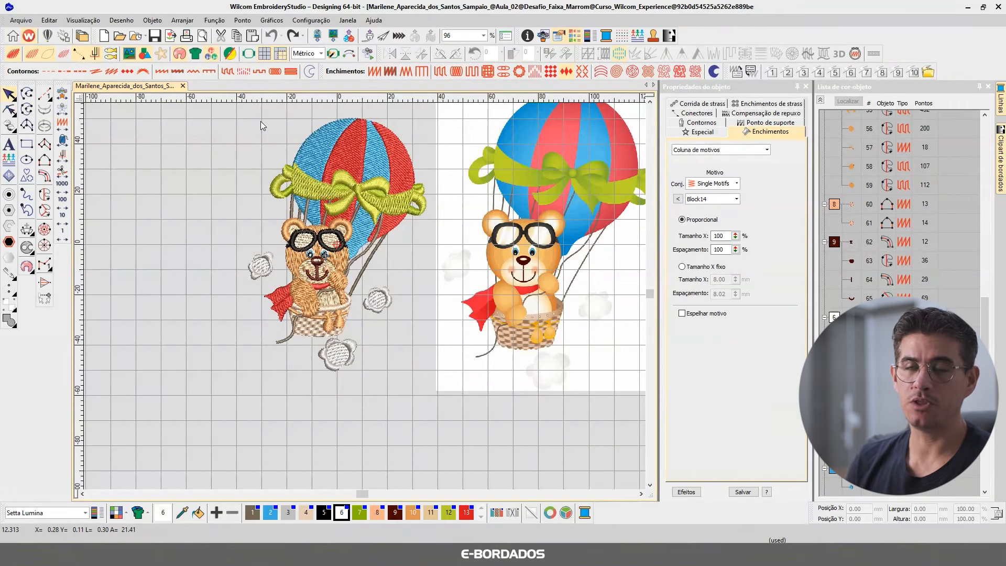
# Select the whole embroidery to check its dimensions, fit everything in view, and clear the selection
pyautogui.moveTo(219, 107)
pyautogui.mouseDown()
pyautogui.moveTo(244, 121)
pyautogui.moveTo(458, 386)
pyautogui.mouseUp()
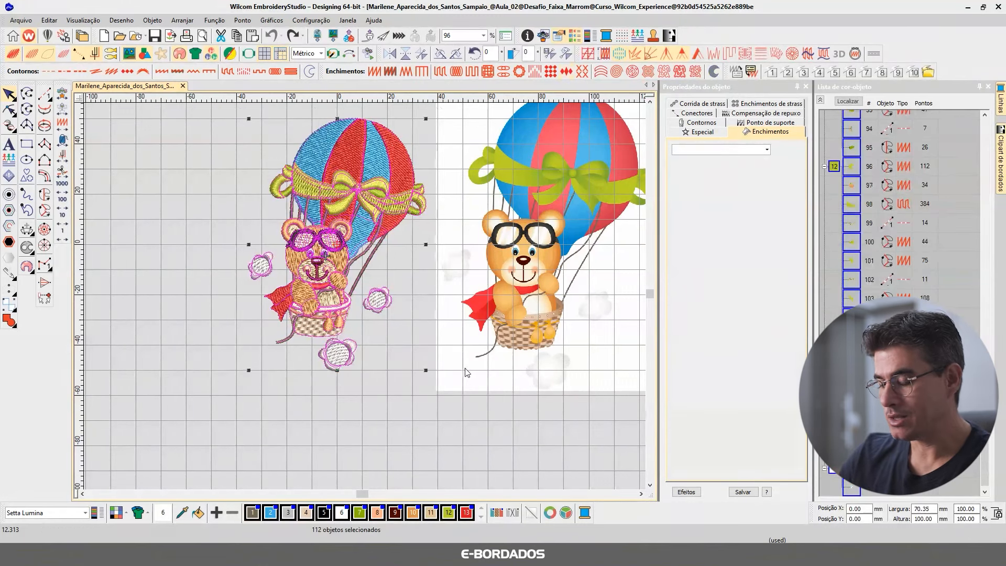
pyautogui.press('0')
pyautogui.press('Escape')
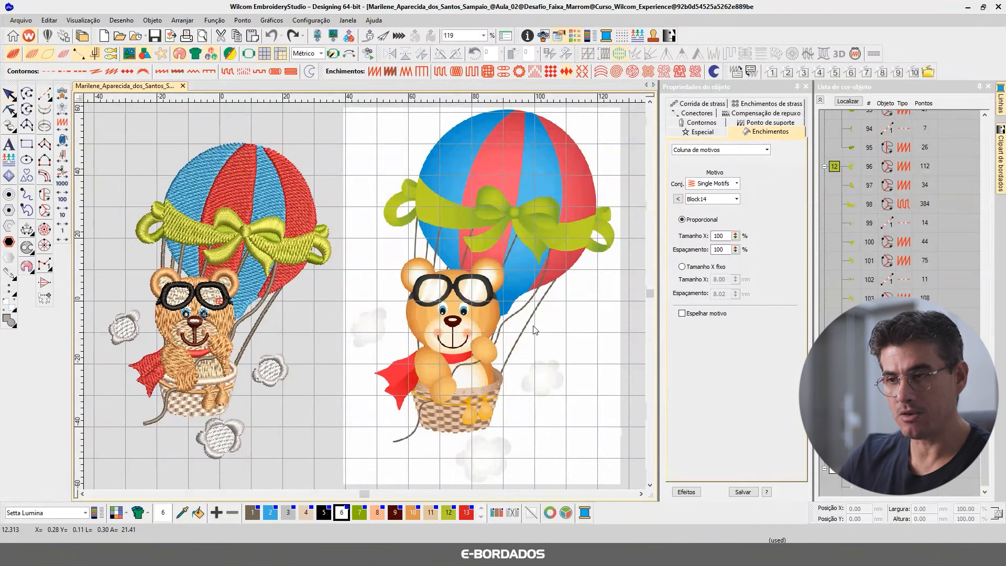